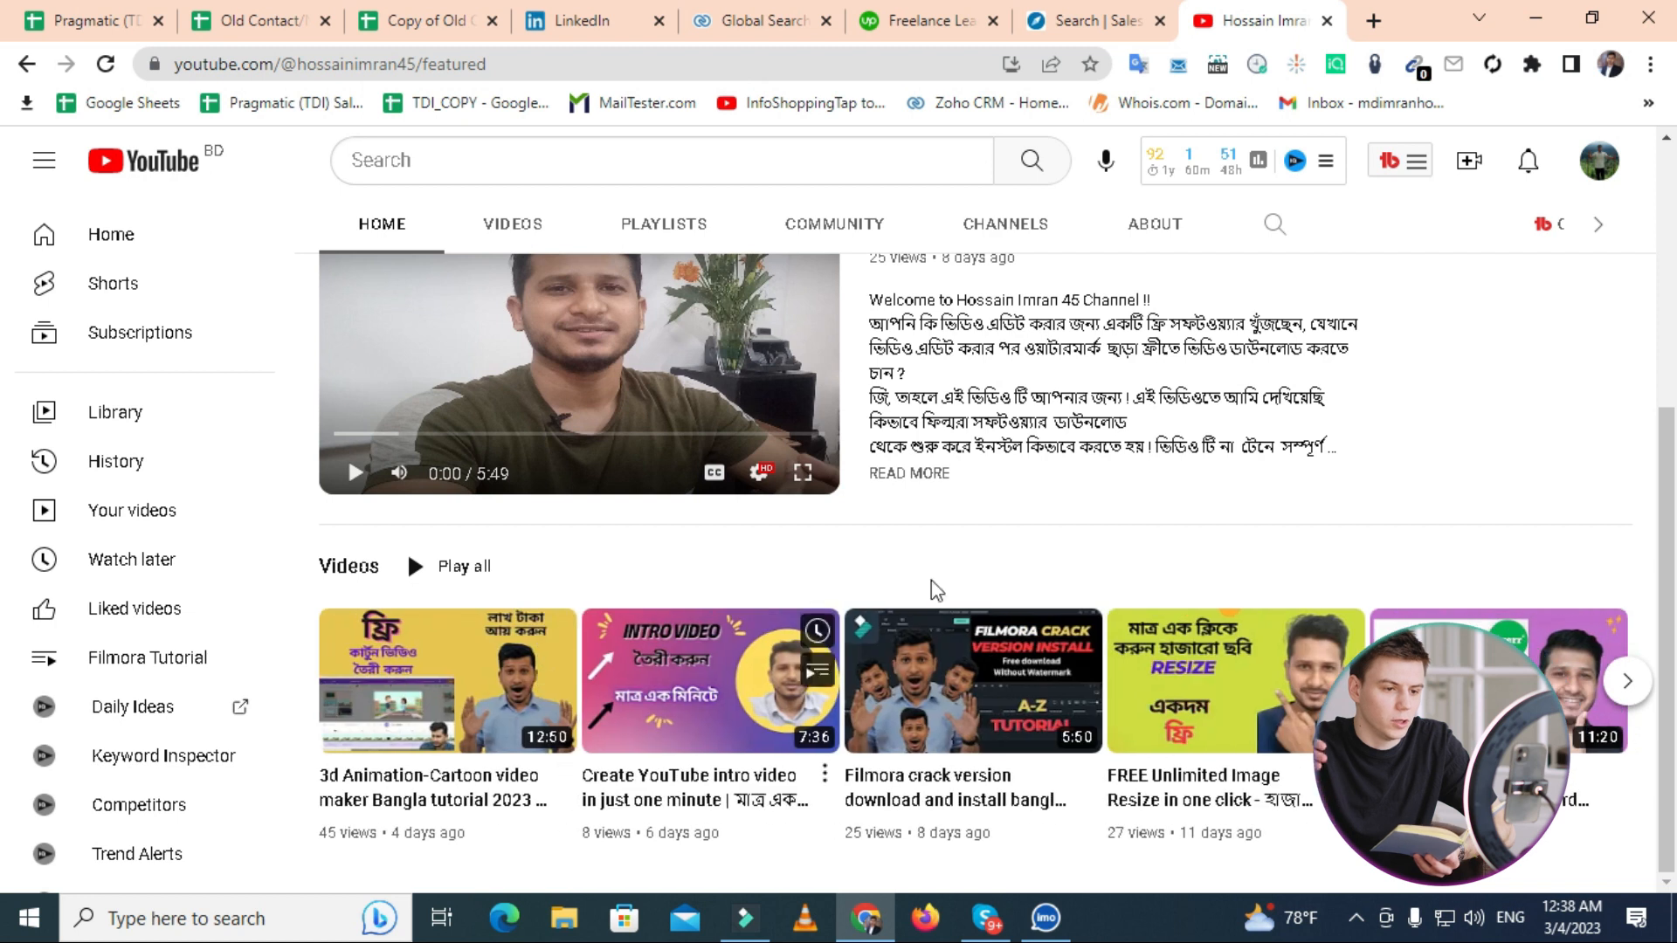
scroll(1421, 463, up, 1)
scroll(1421, 463, up, 2)
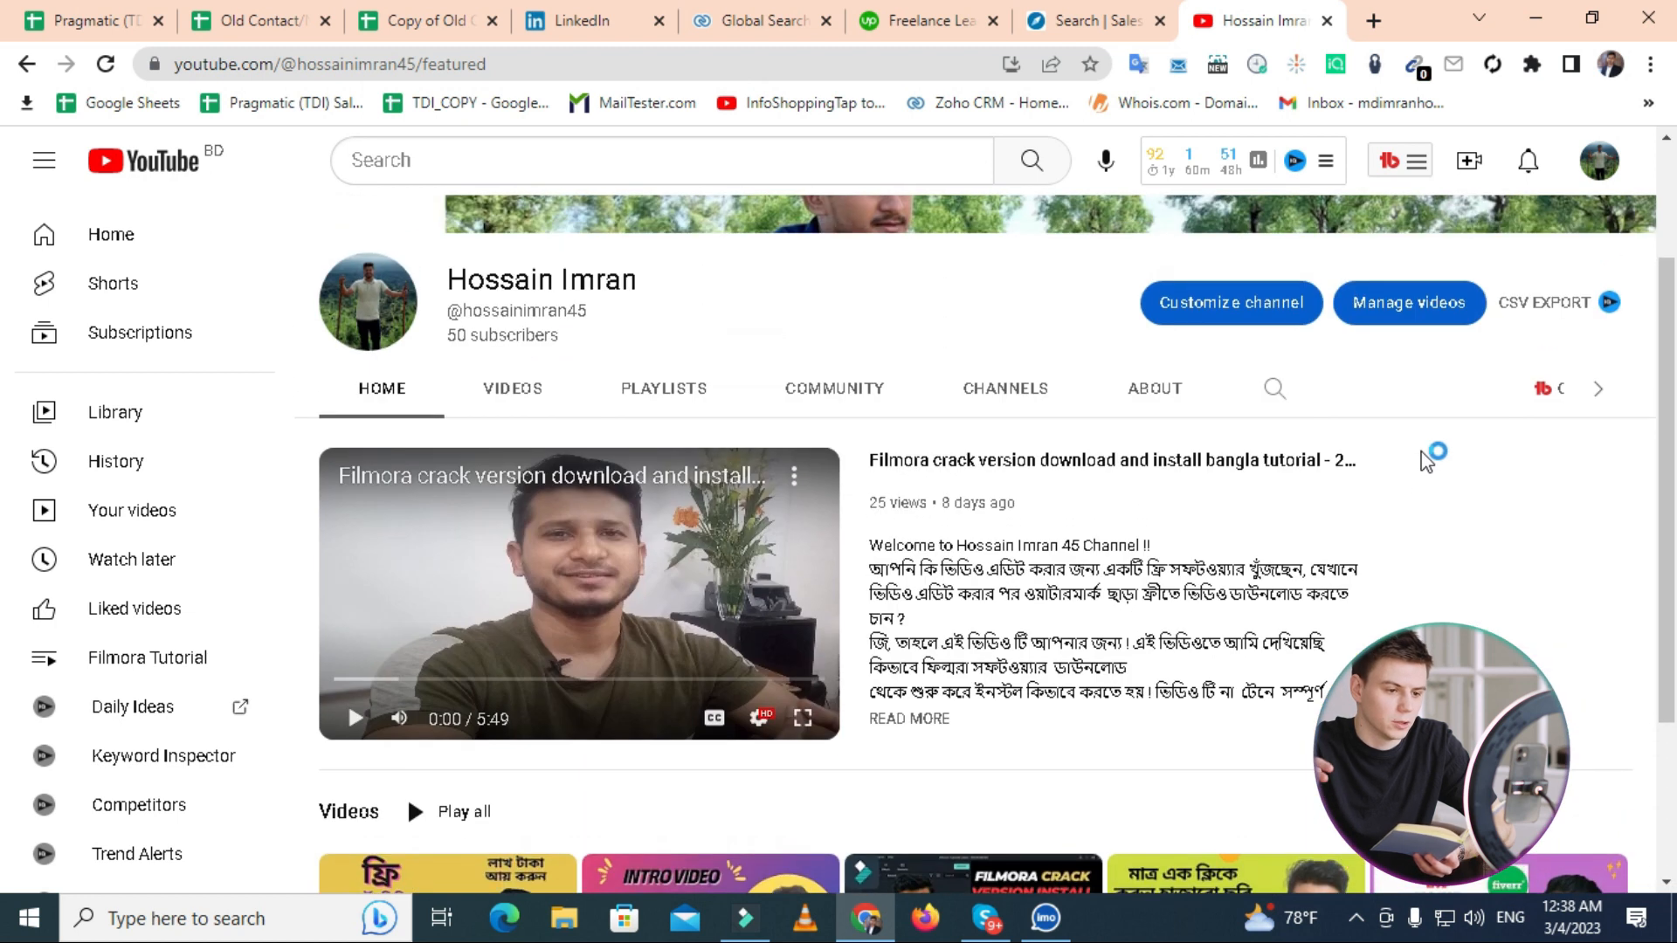
scroll(1184, 628, up, 2)
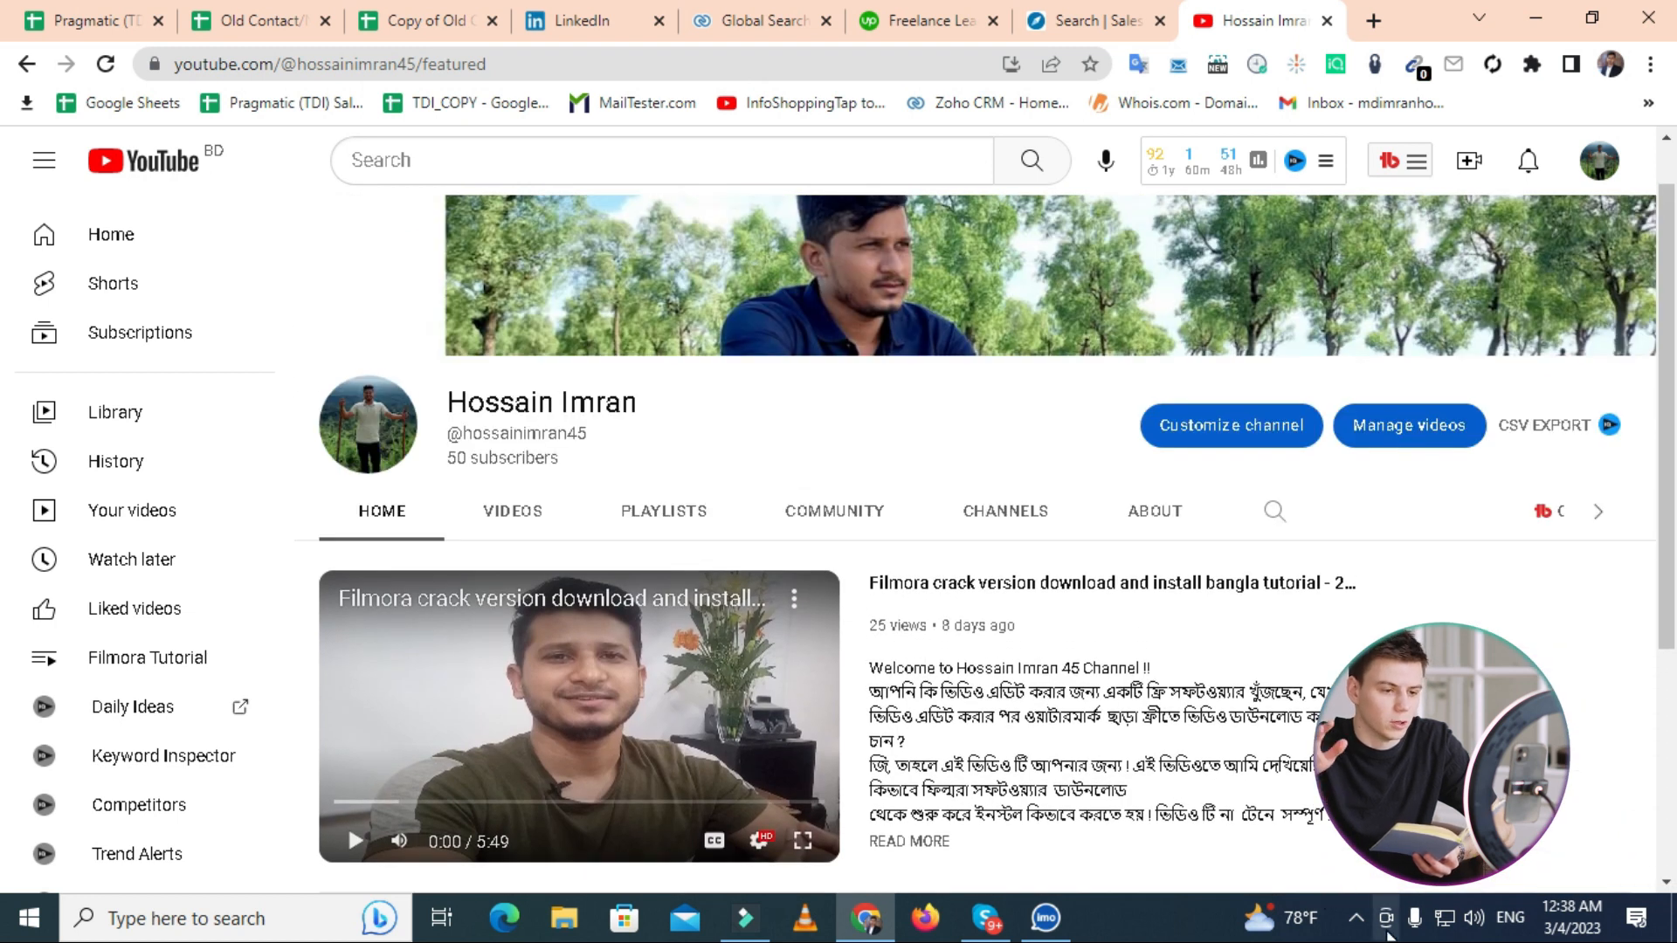
click(1356, 916)
click(1033, 486)
scroll(1033, 487, up, 1)
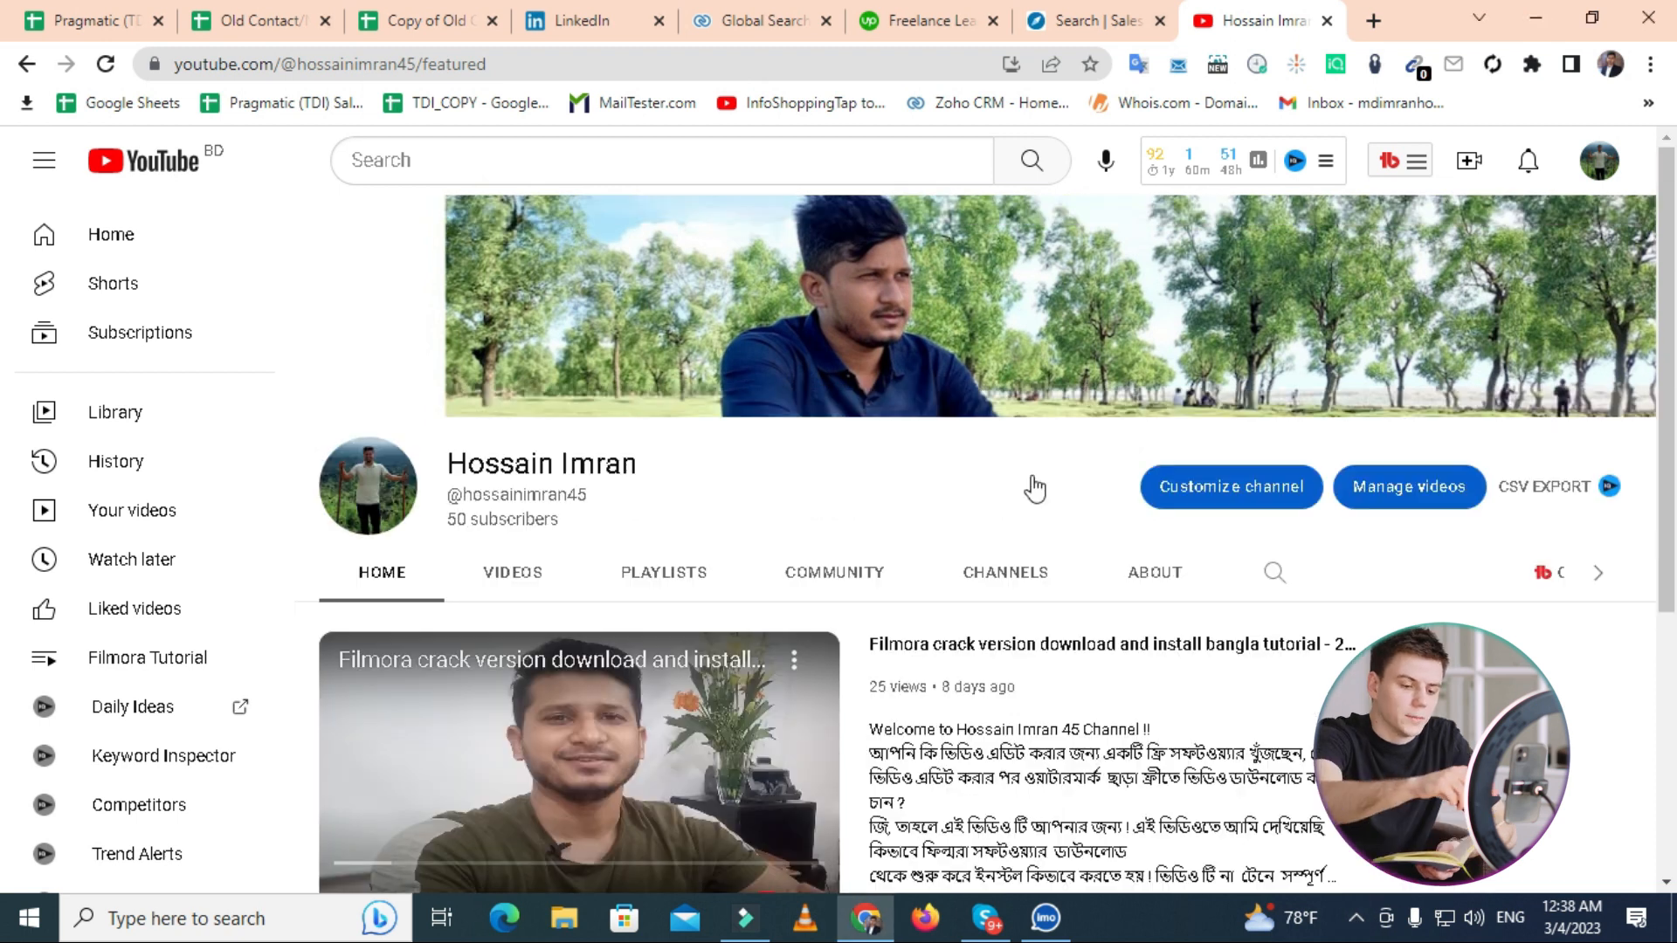
scroll(1055, 495, down, 5)
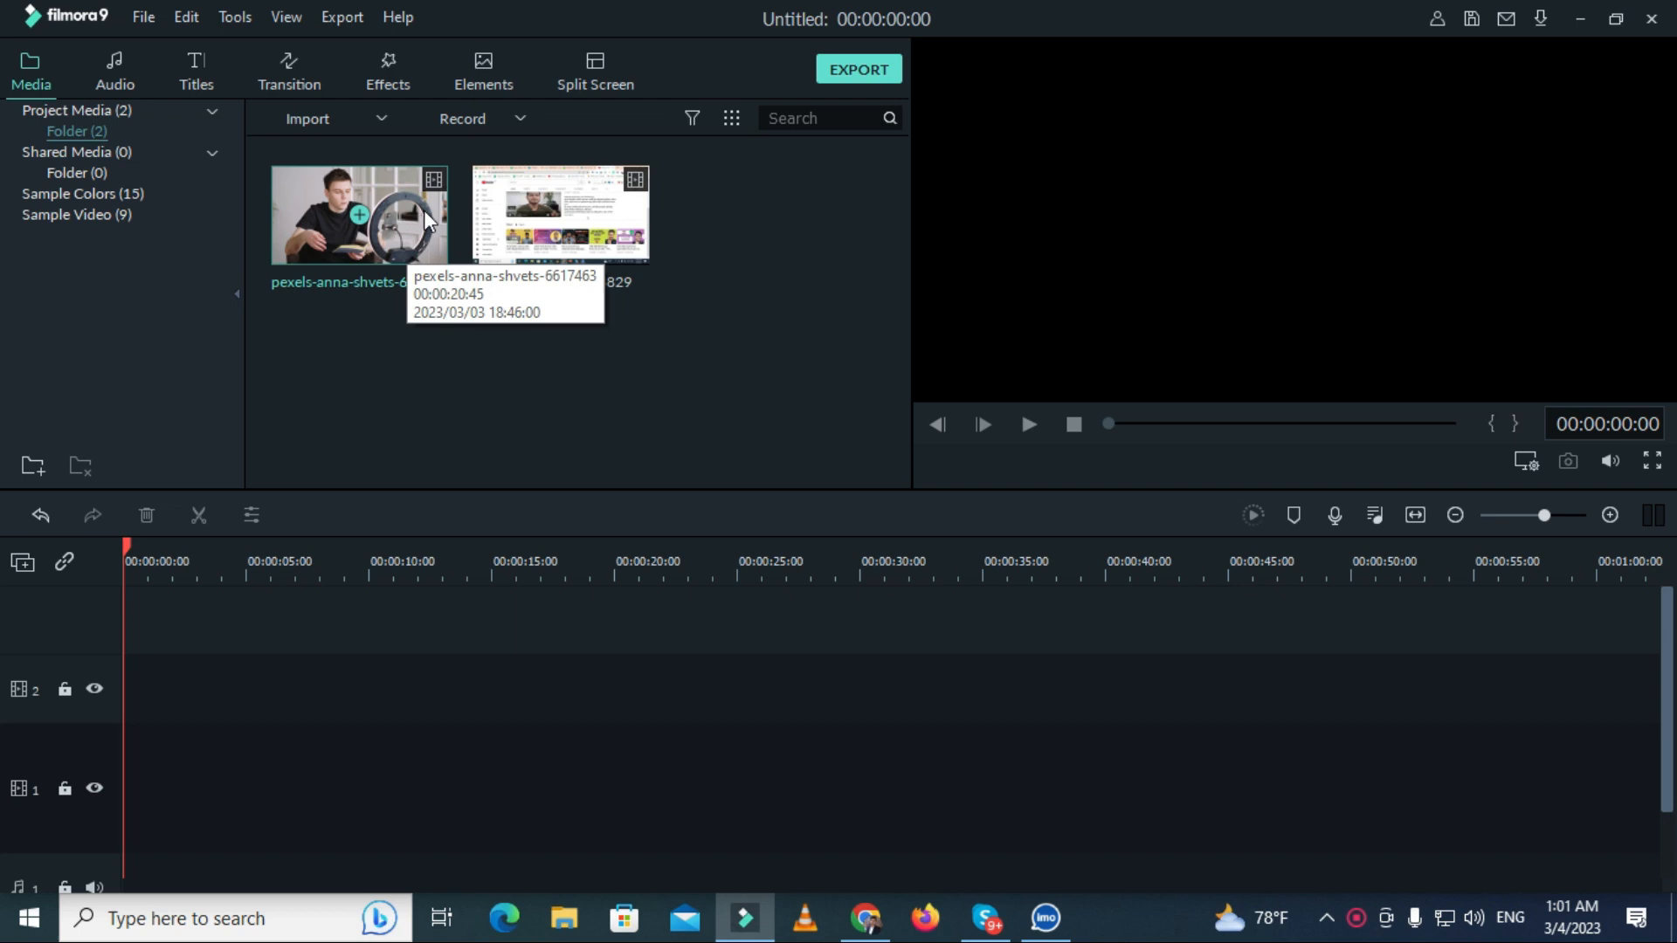
Place VID_20230304_003829 on track 1 without changing the project settings, and the presenter clip on track 2, trimmed to the same length.
drag(606, 206, 108, 740)
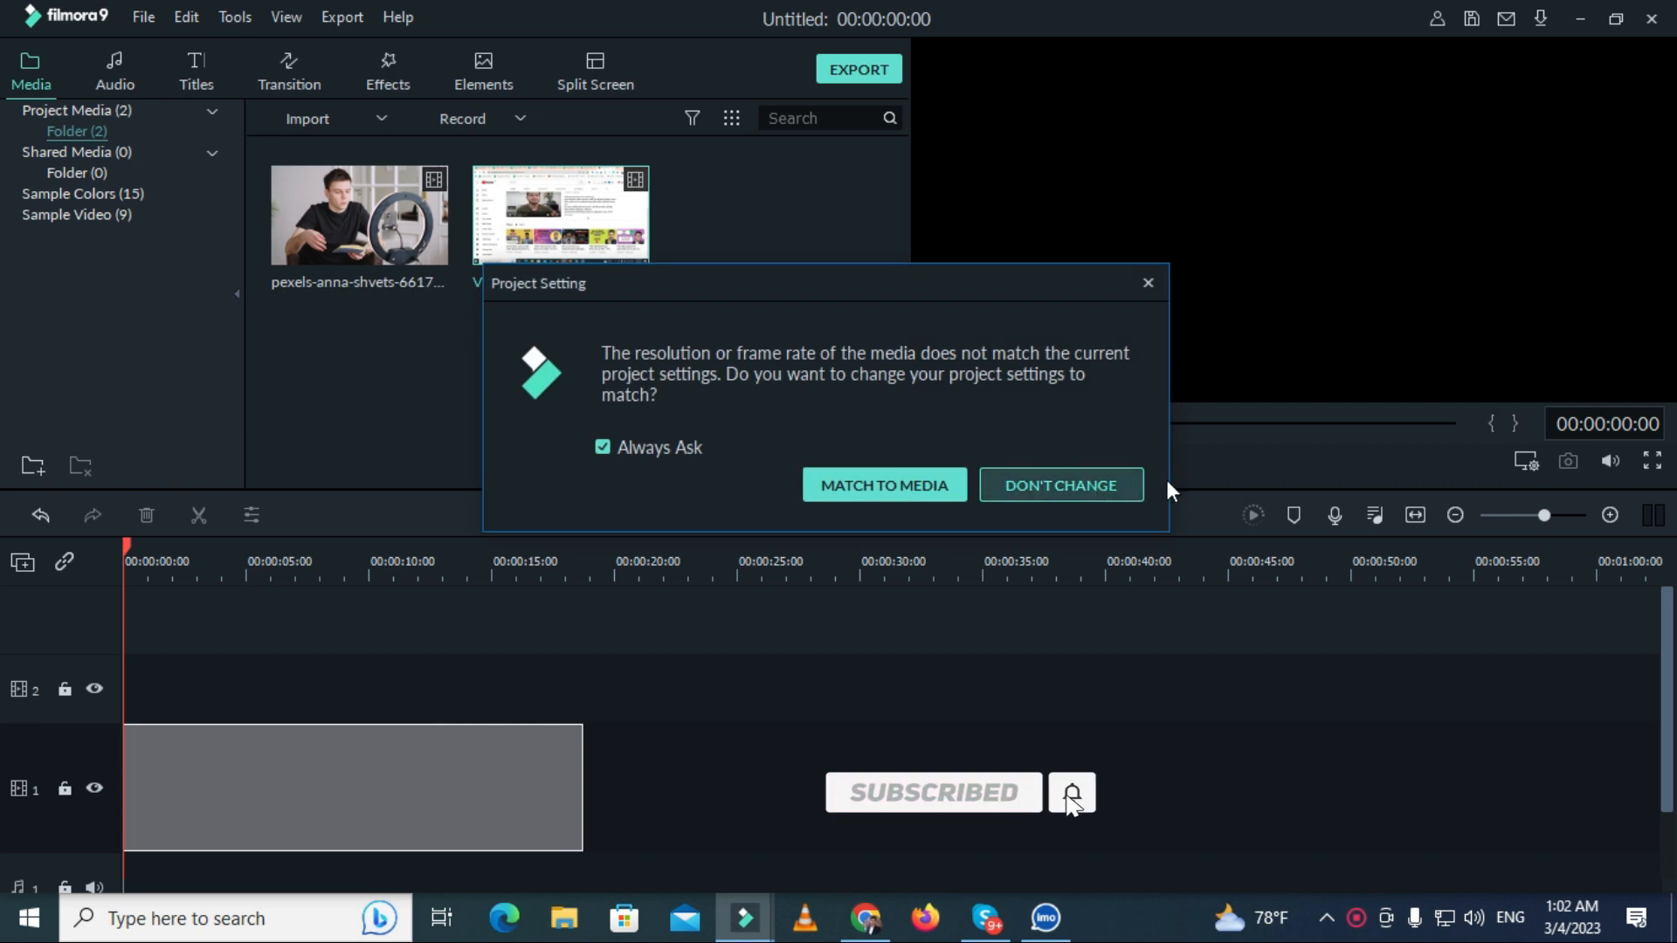
click(1126, 483)
drag(431, 190, 239, 689)
drag(632, 678, 585, 677)
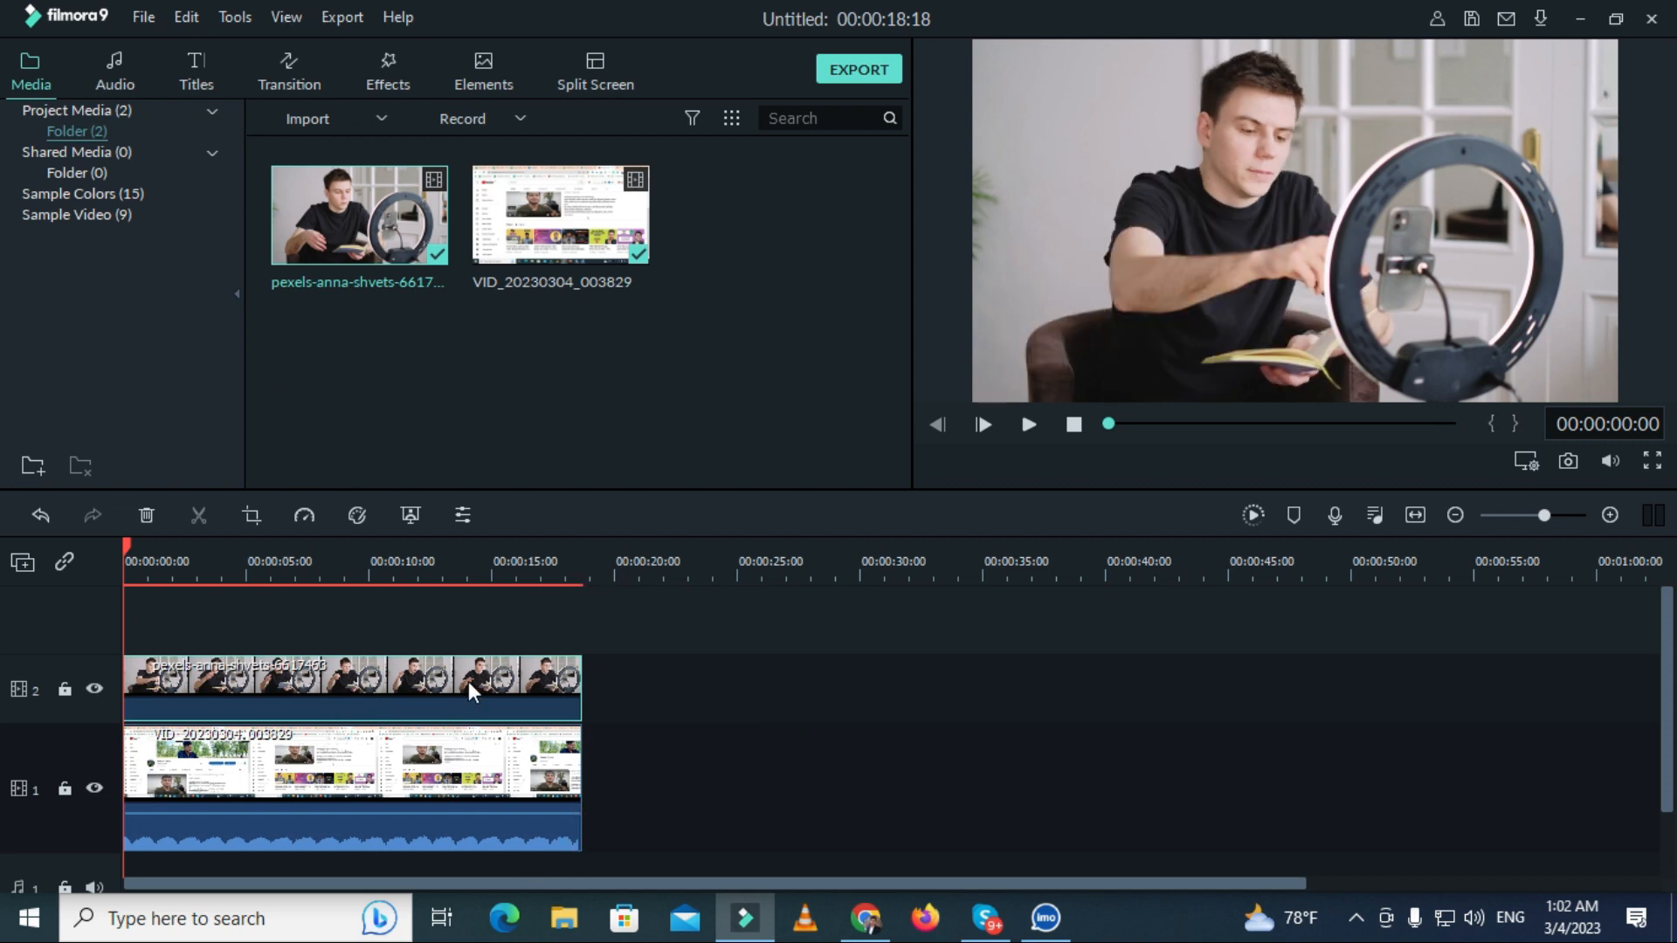
Find the mask effects and apply Image Mask to the presenter clip on track 2.
double_click(469, 681)
click(808, 461)
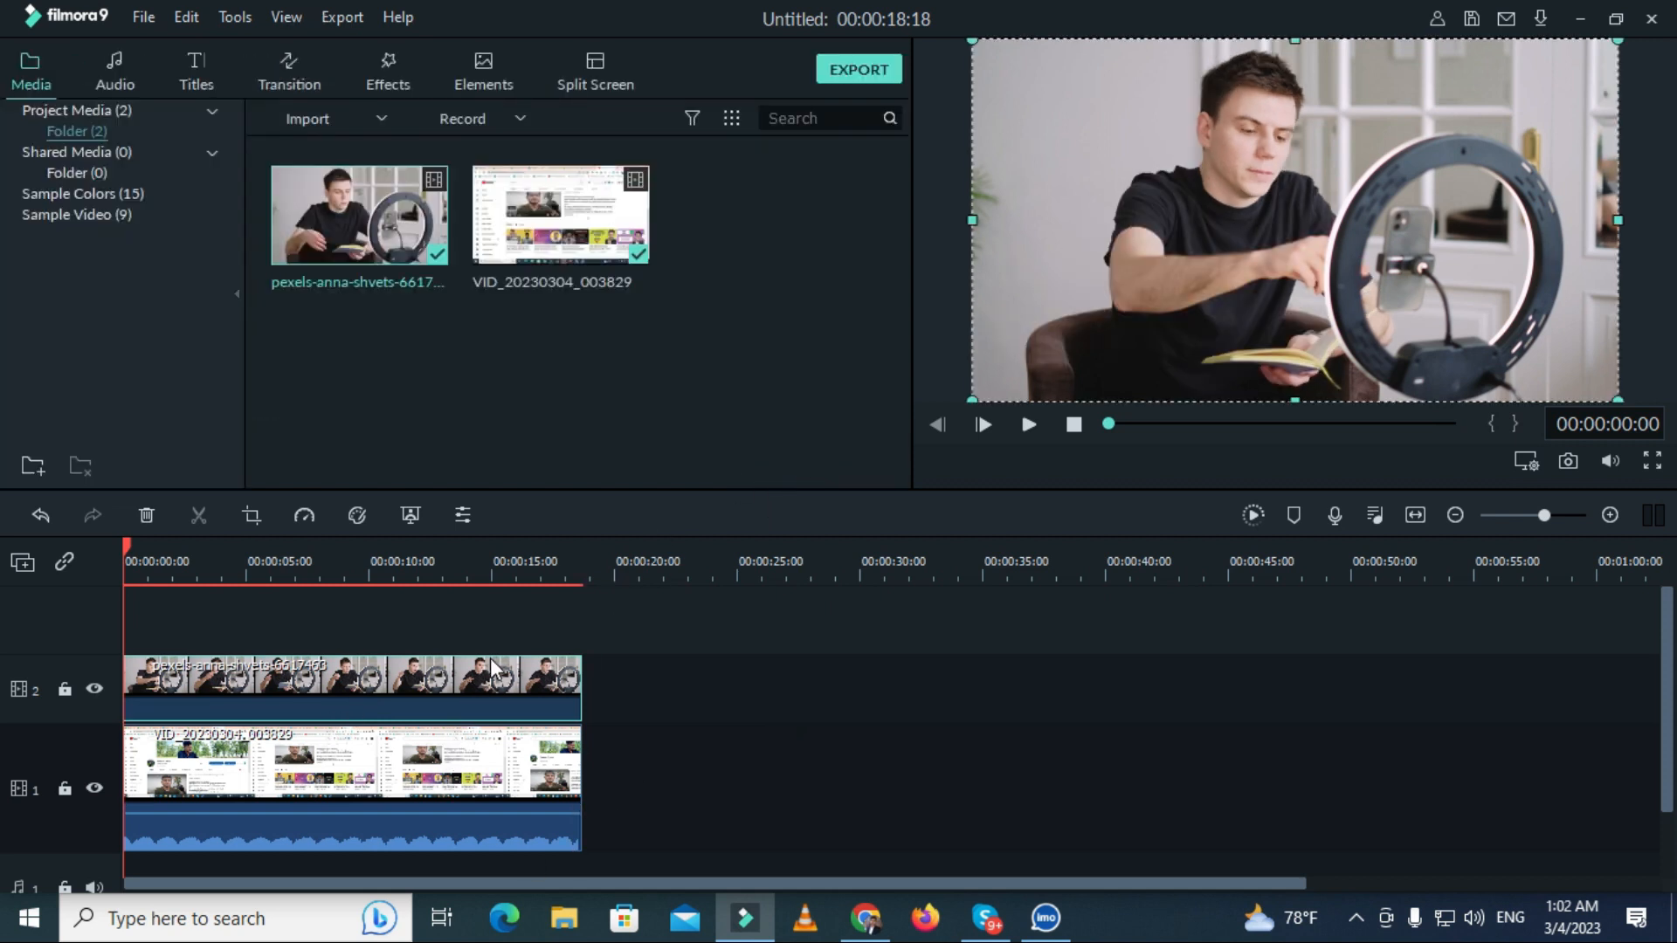
click(387, 81)
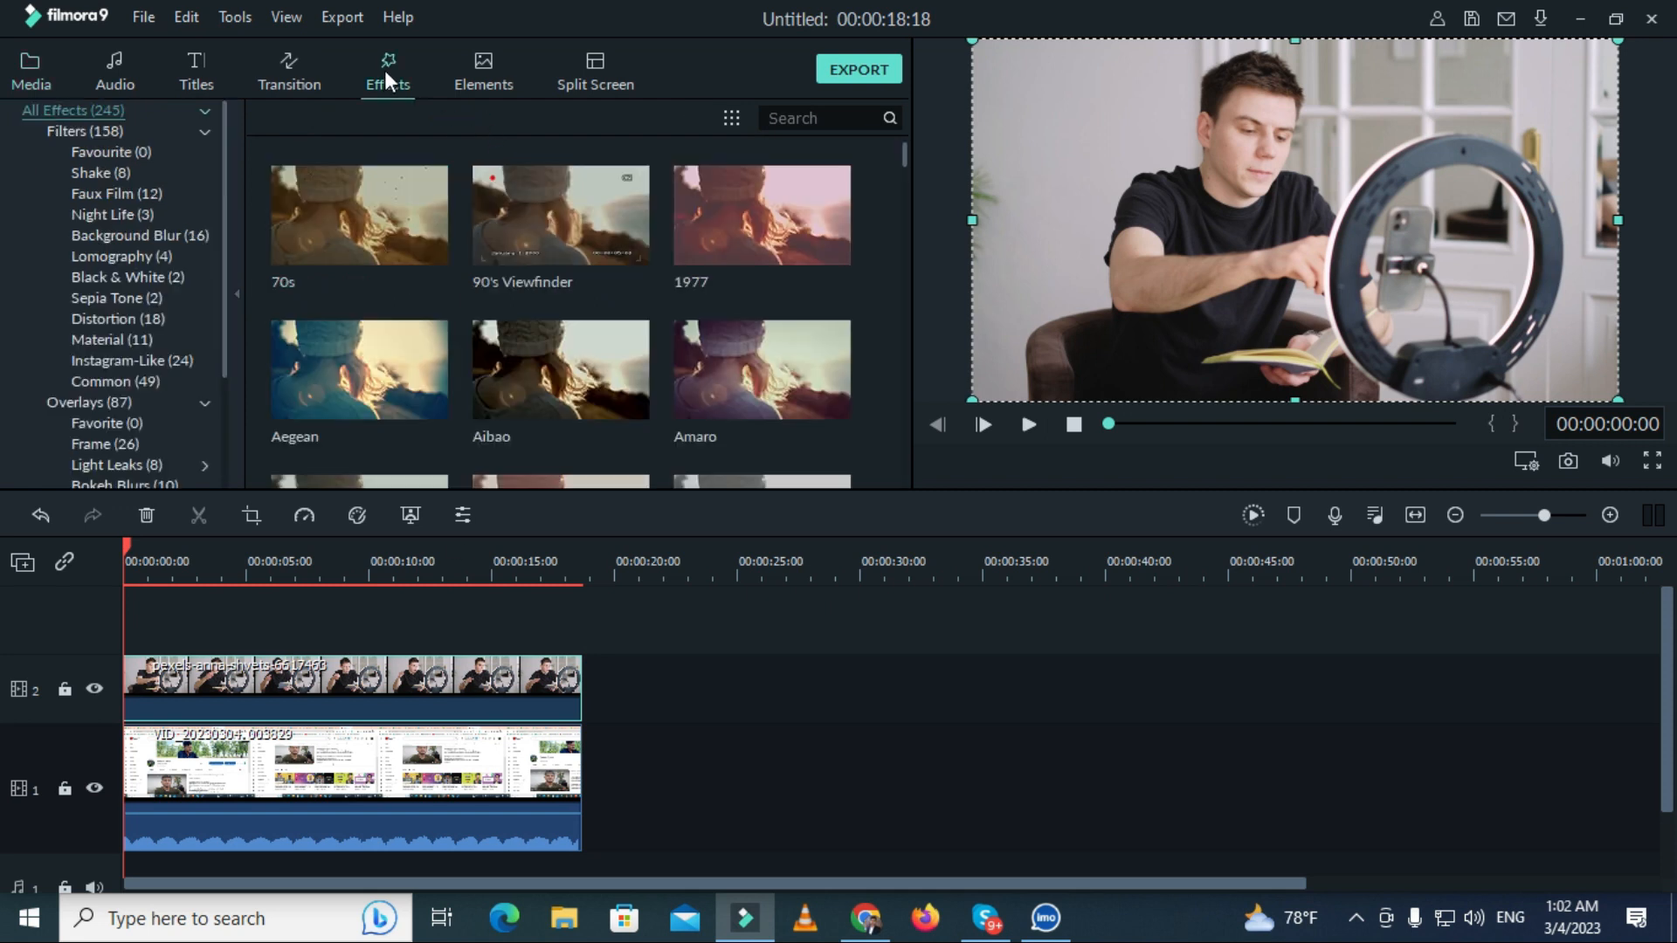
click(827, 119)
text(mask)
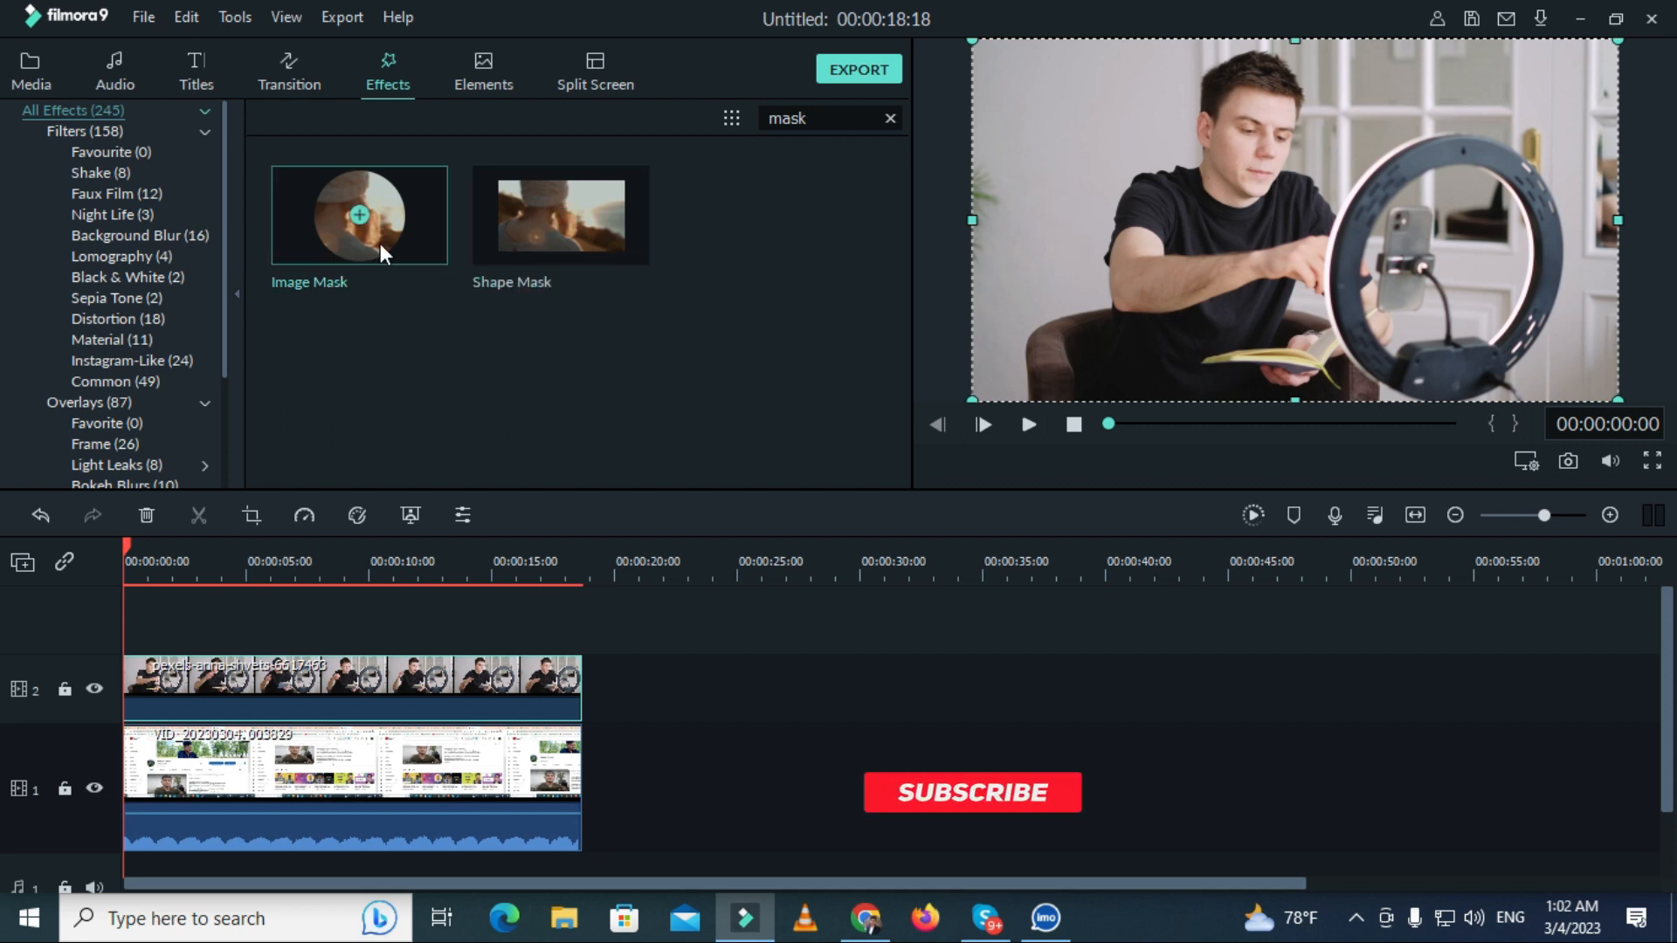
drag(380, 237, 350, 685)
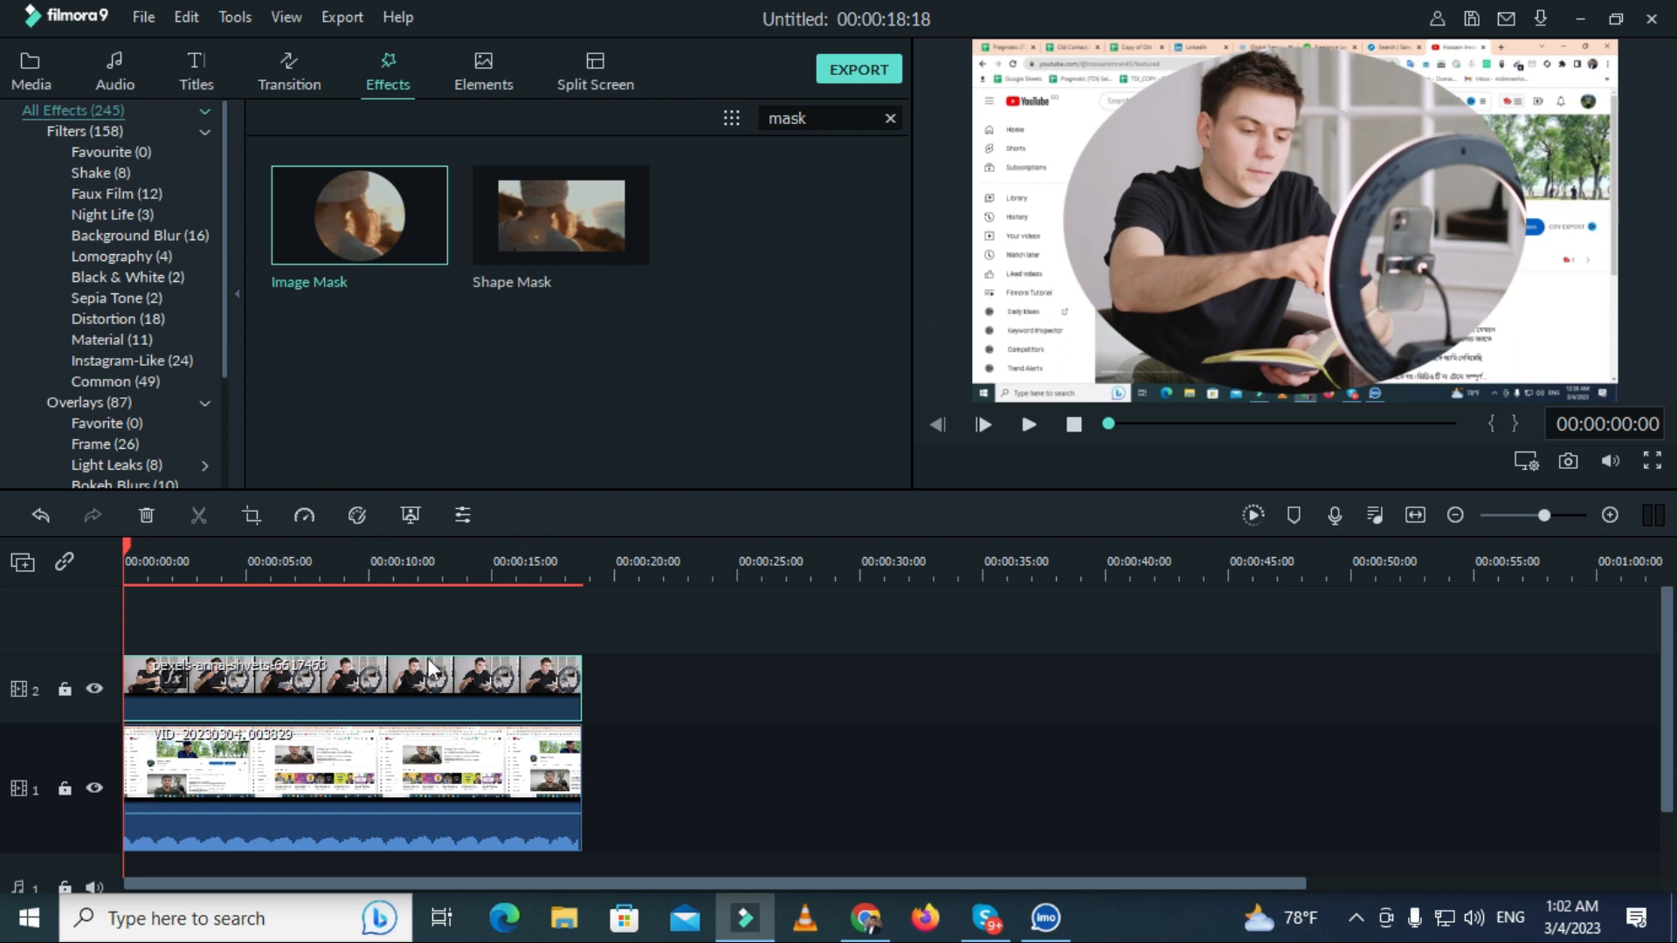
Set the presenter clip's Image Mask width to 73, keeping the circle preset and full height, so the mask is round.
double_click(400, 676)
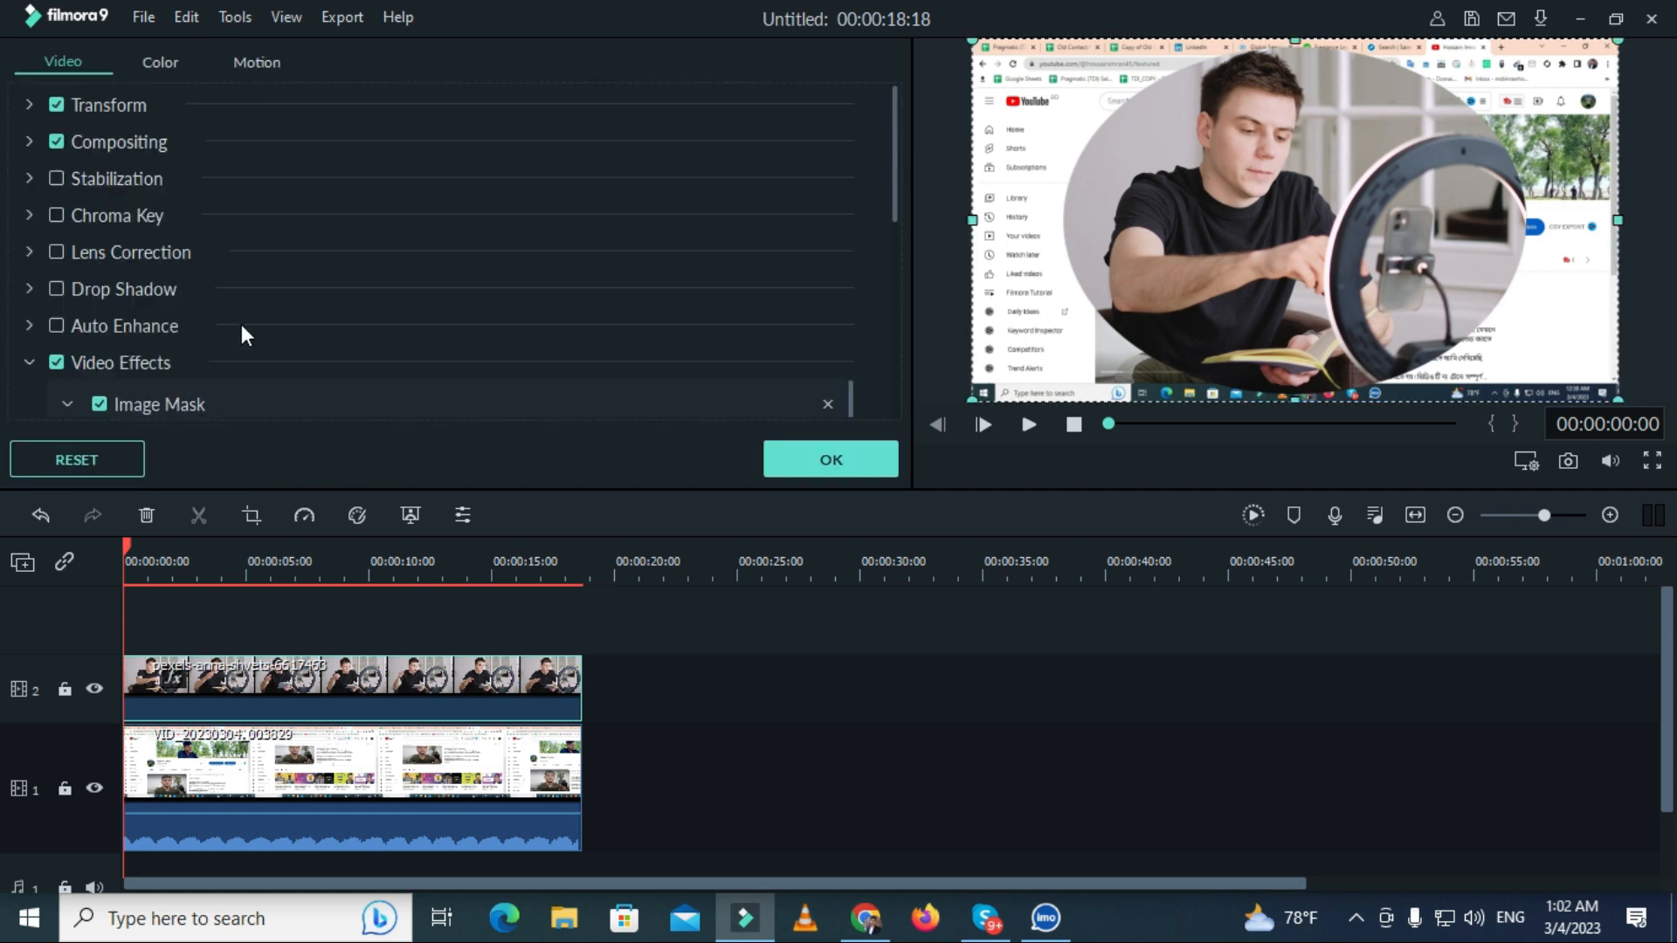
scroll(254, 250, down, 2)
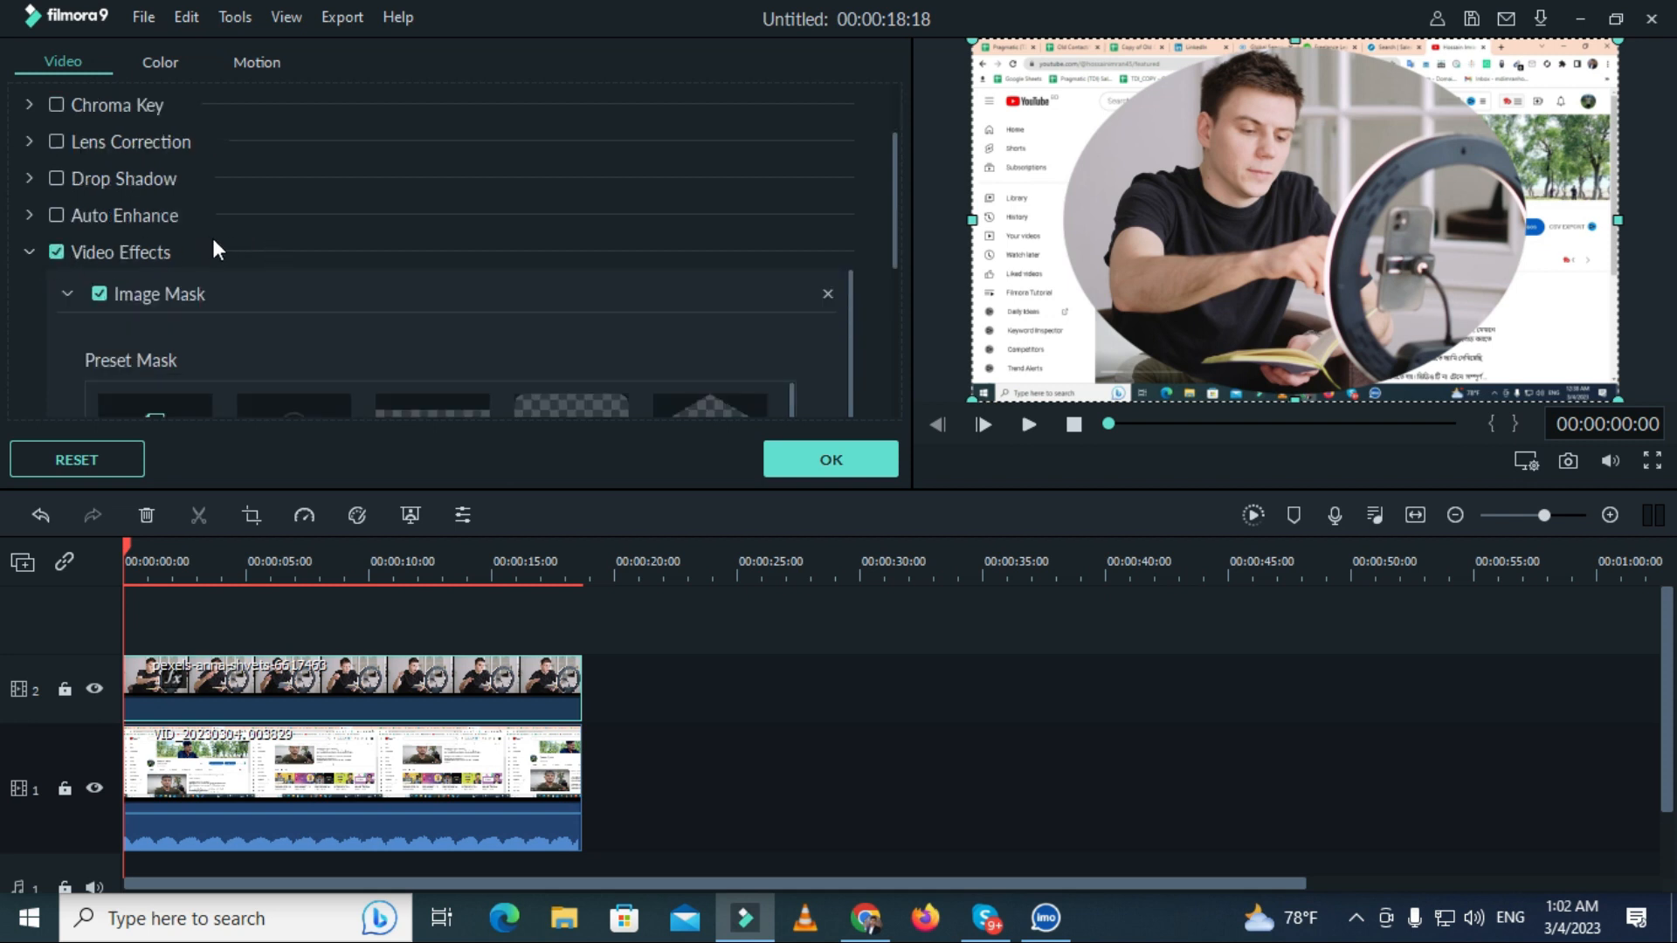
scroll(211, 235, down, 2)
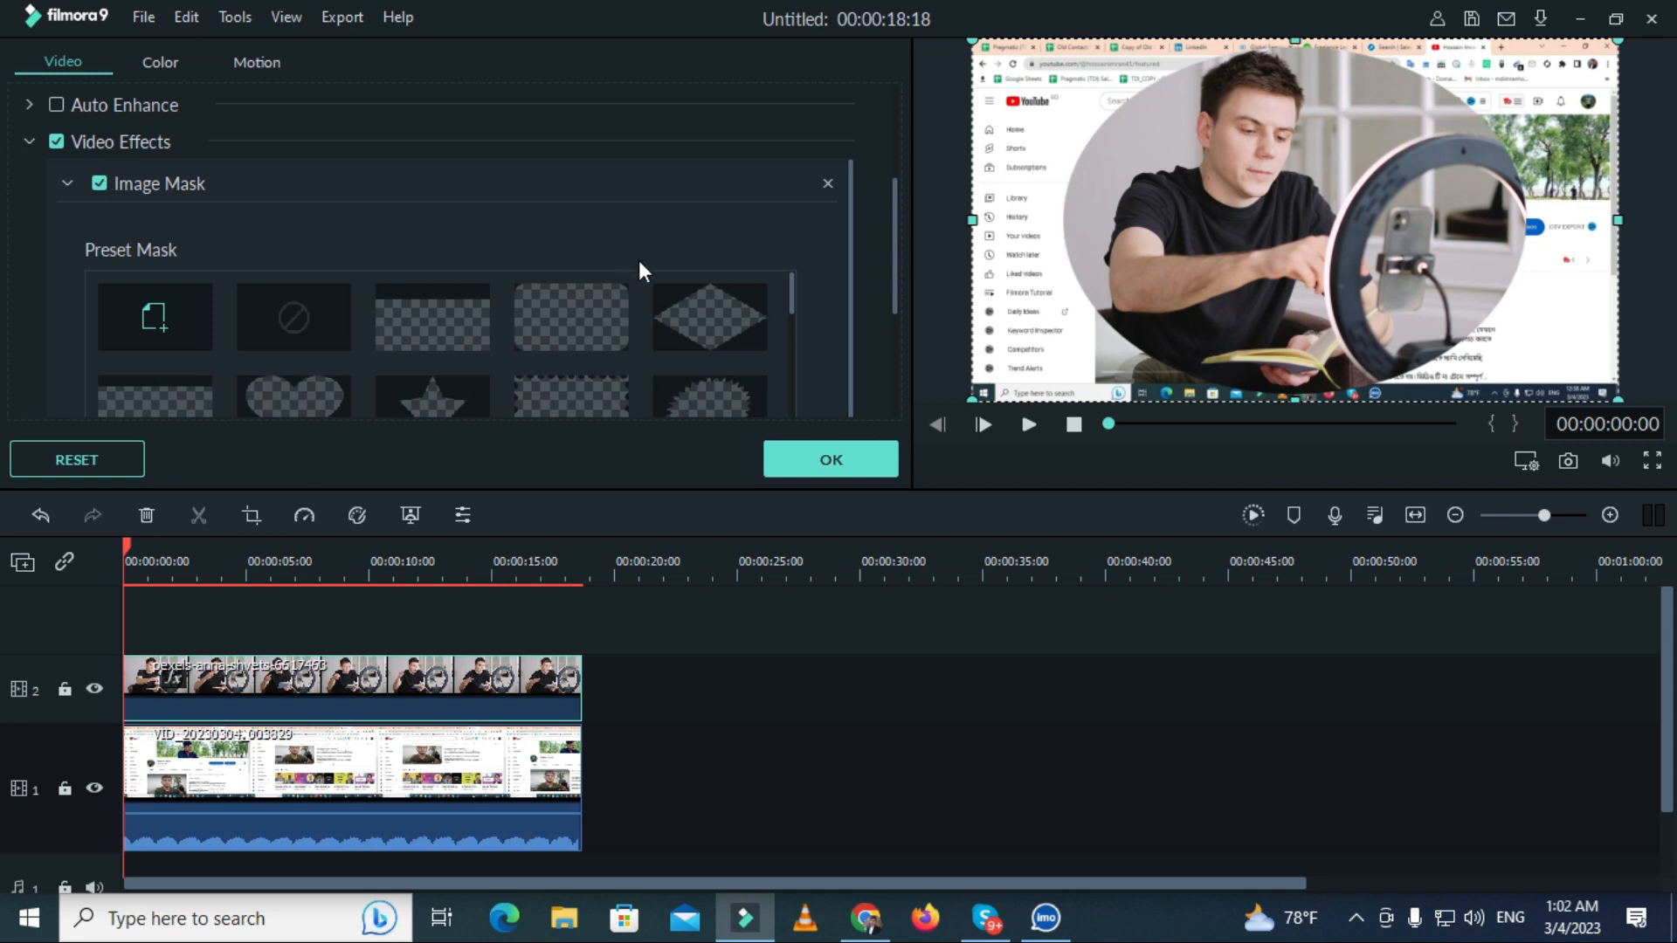
scroll(682, 266, down, 3)
scroll(710, 274, down, 2)
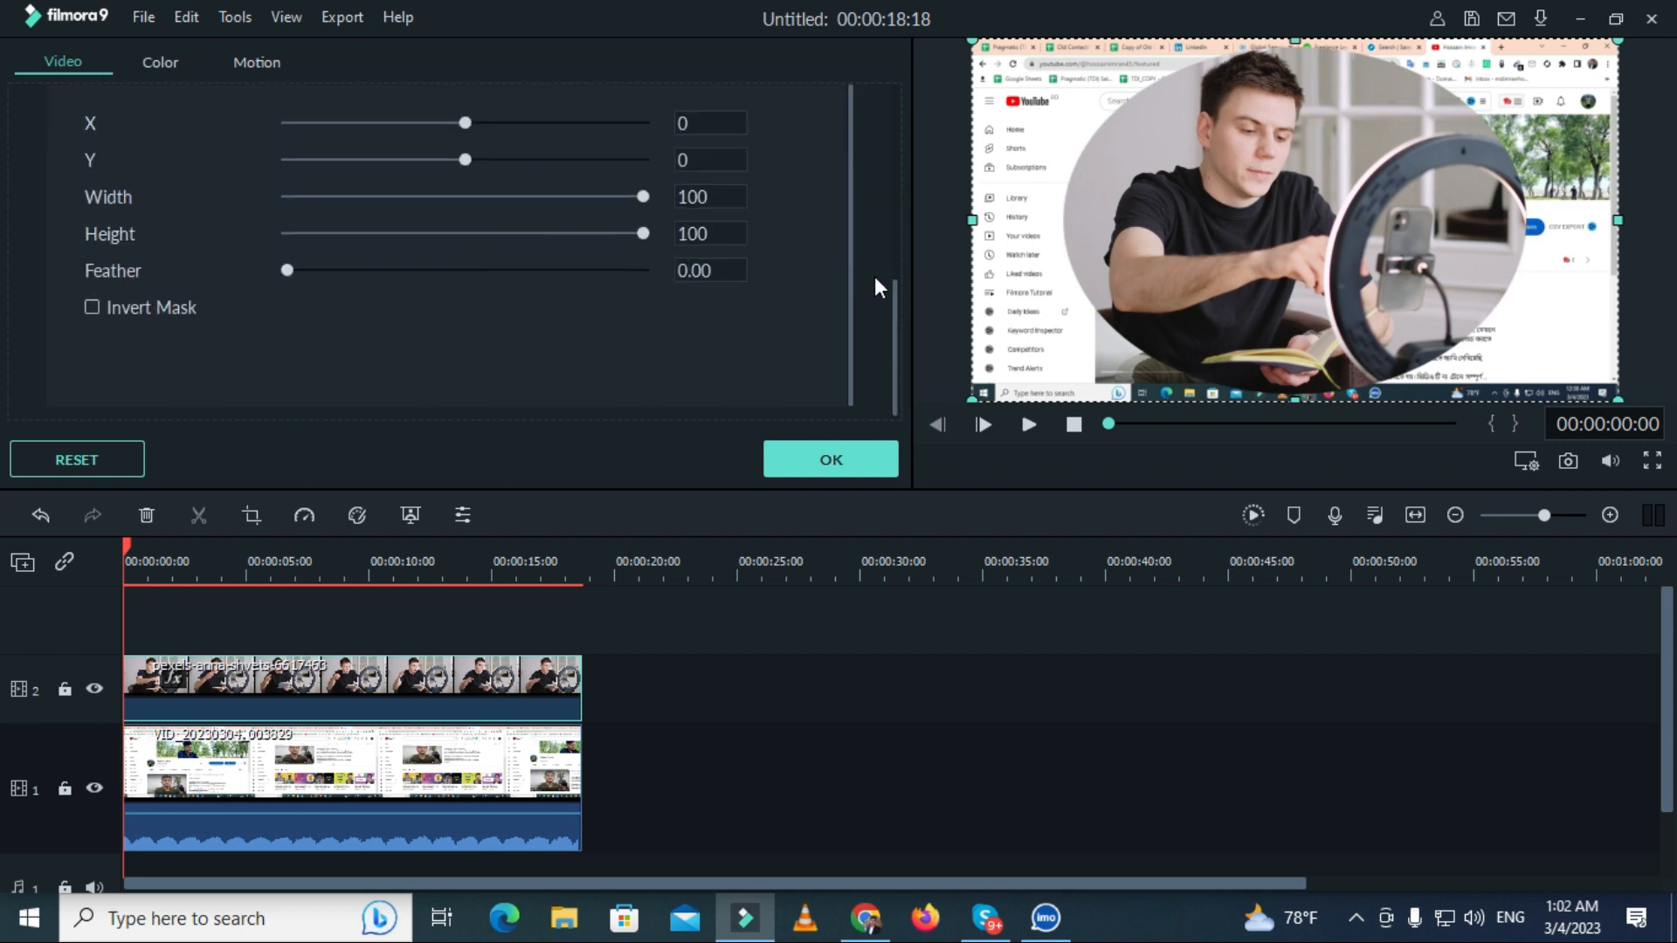
scroll(873, 276, up, 1)
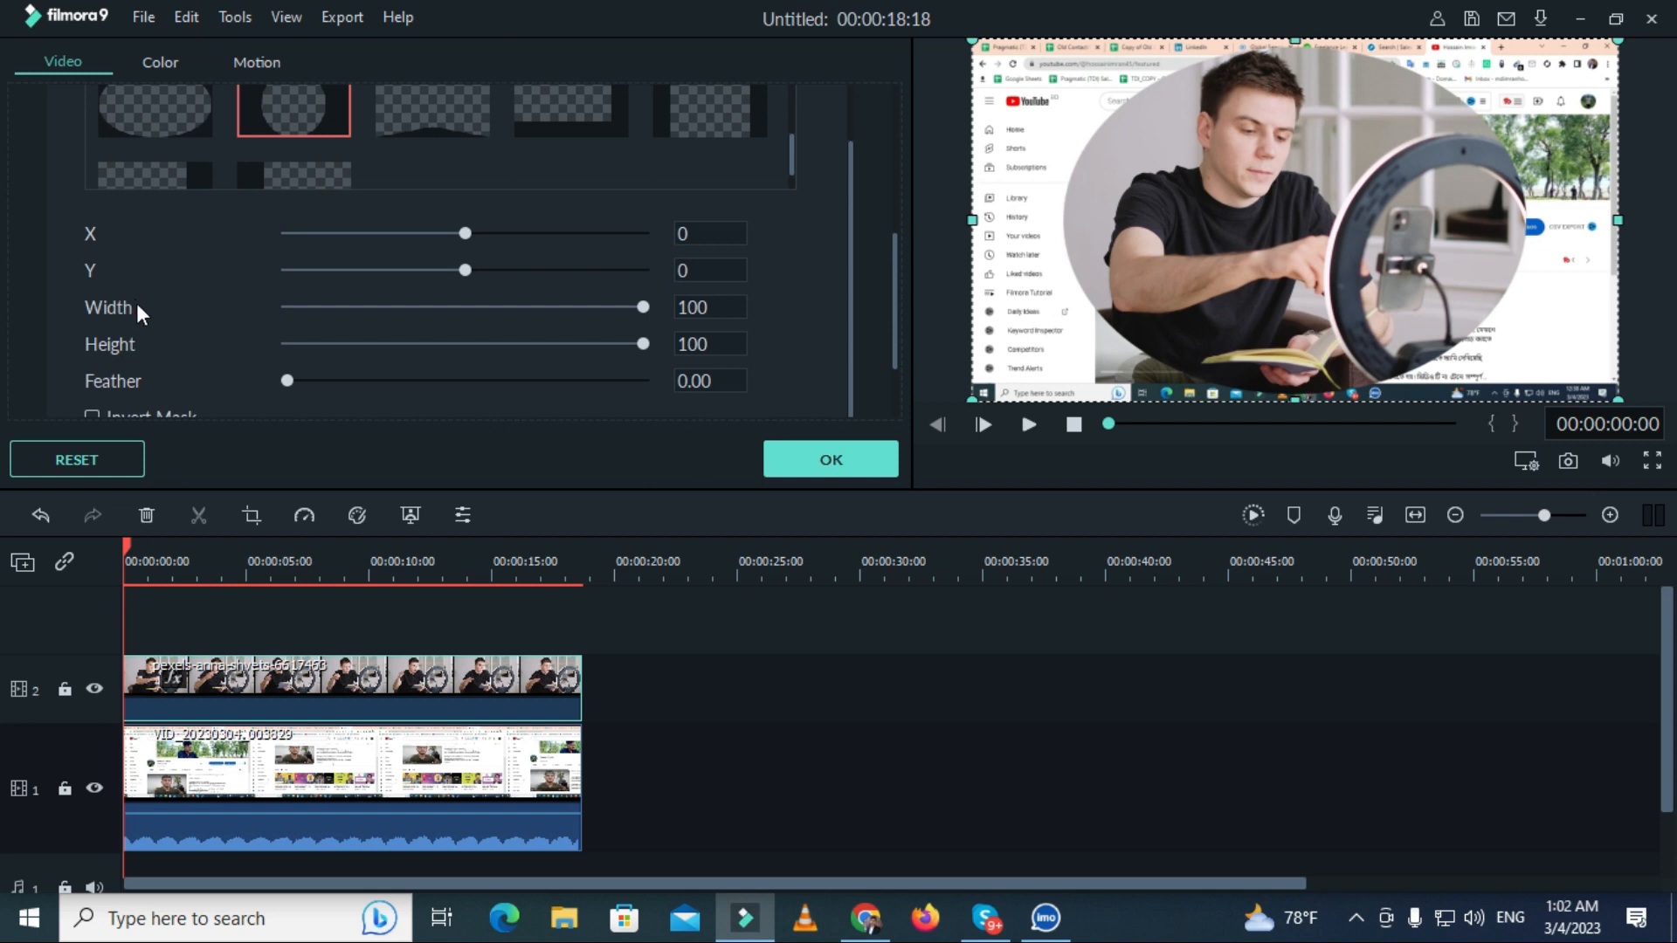
scroll(156, 318, down, 2)
scroll(375, 275, up, 2)
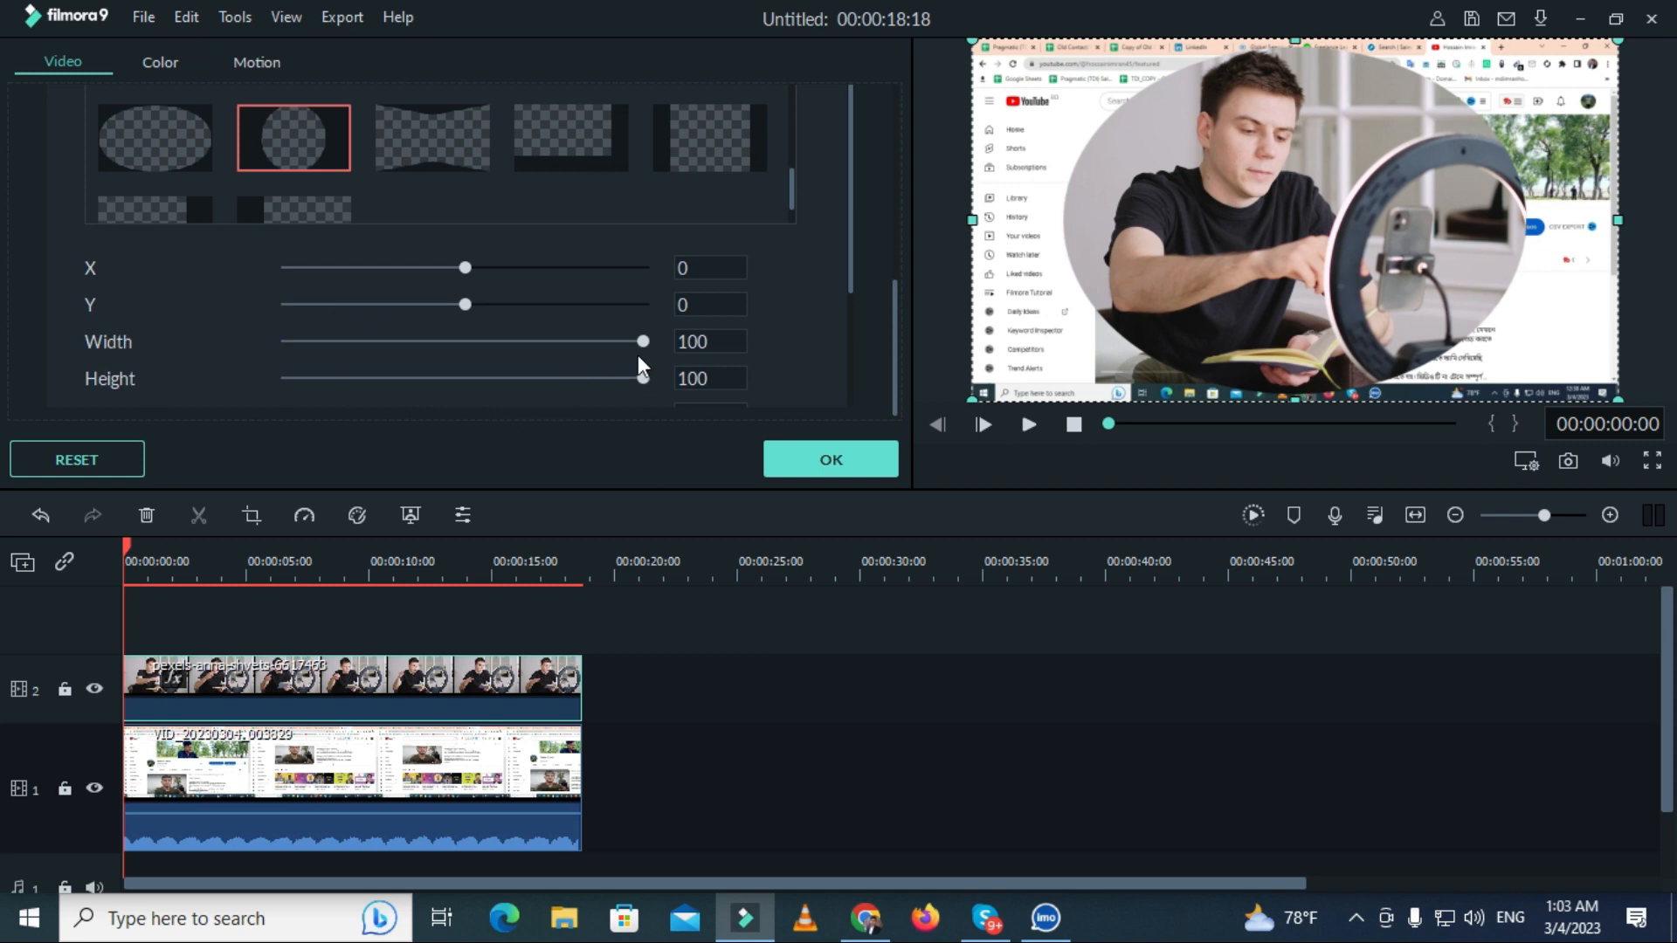
drag(643, 338, 546, 354)
mouse_move(642, 379)
mouse_down()
mouse_move(571, 380)
mouse_move(657, 379)
mouse_up()
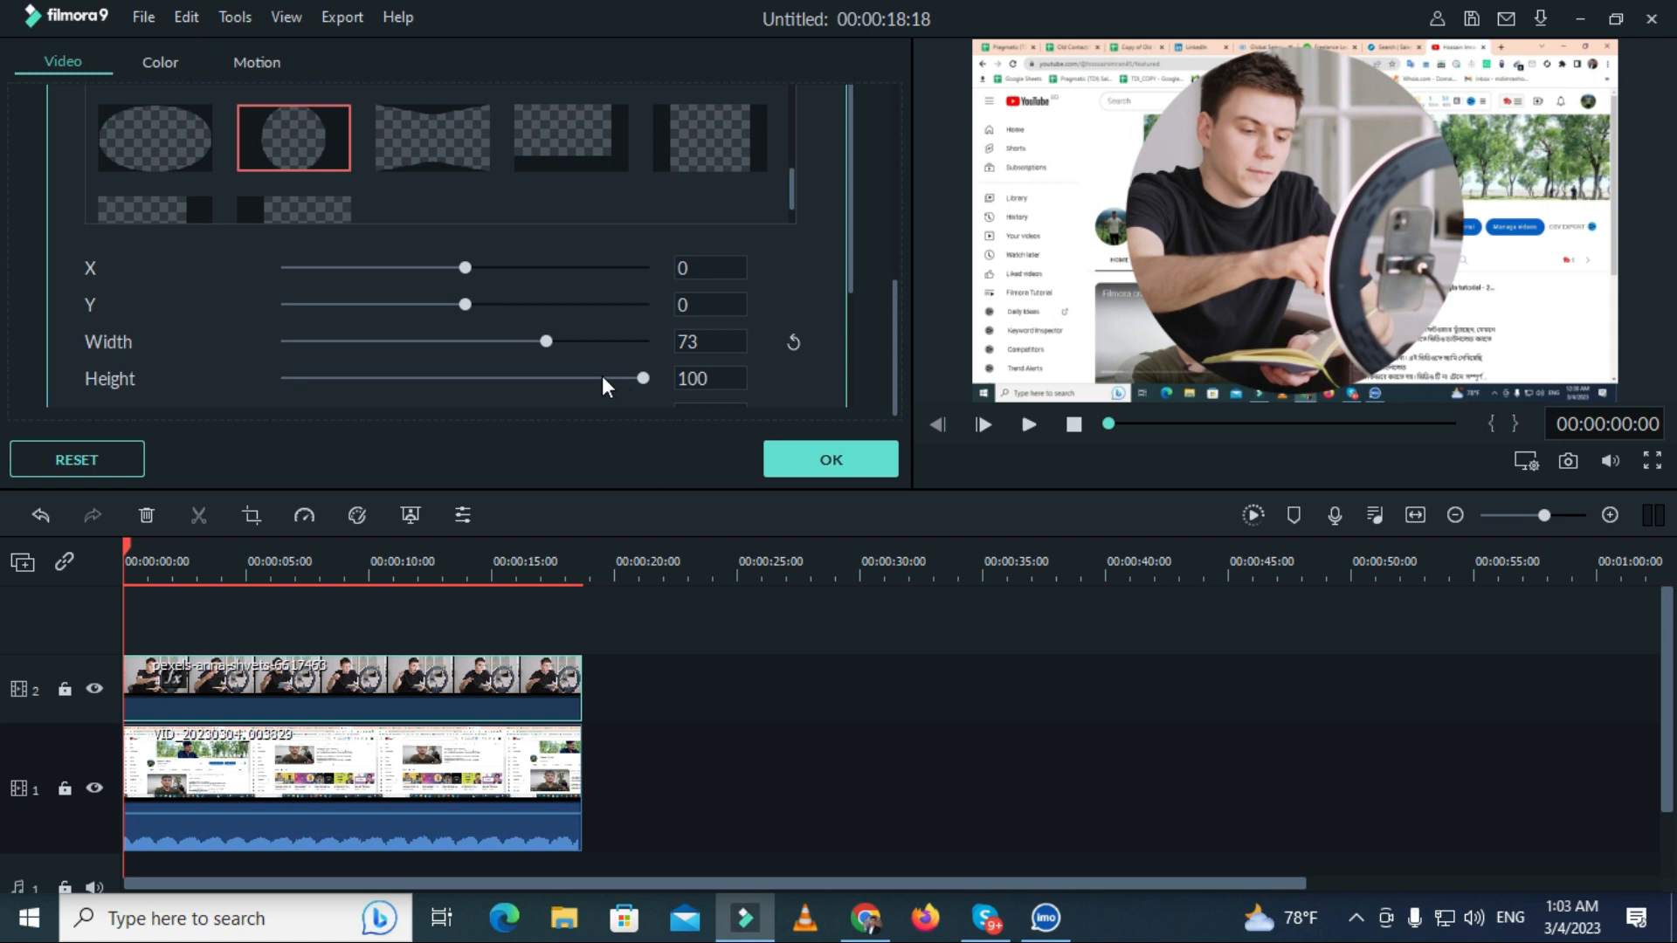
click(793, 463)
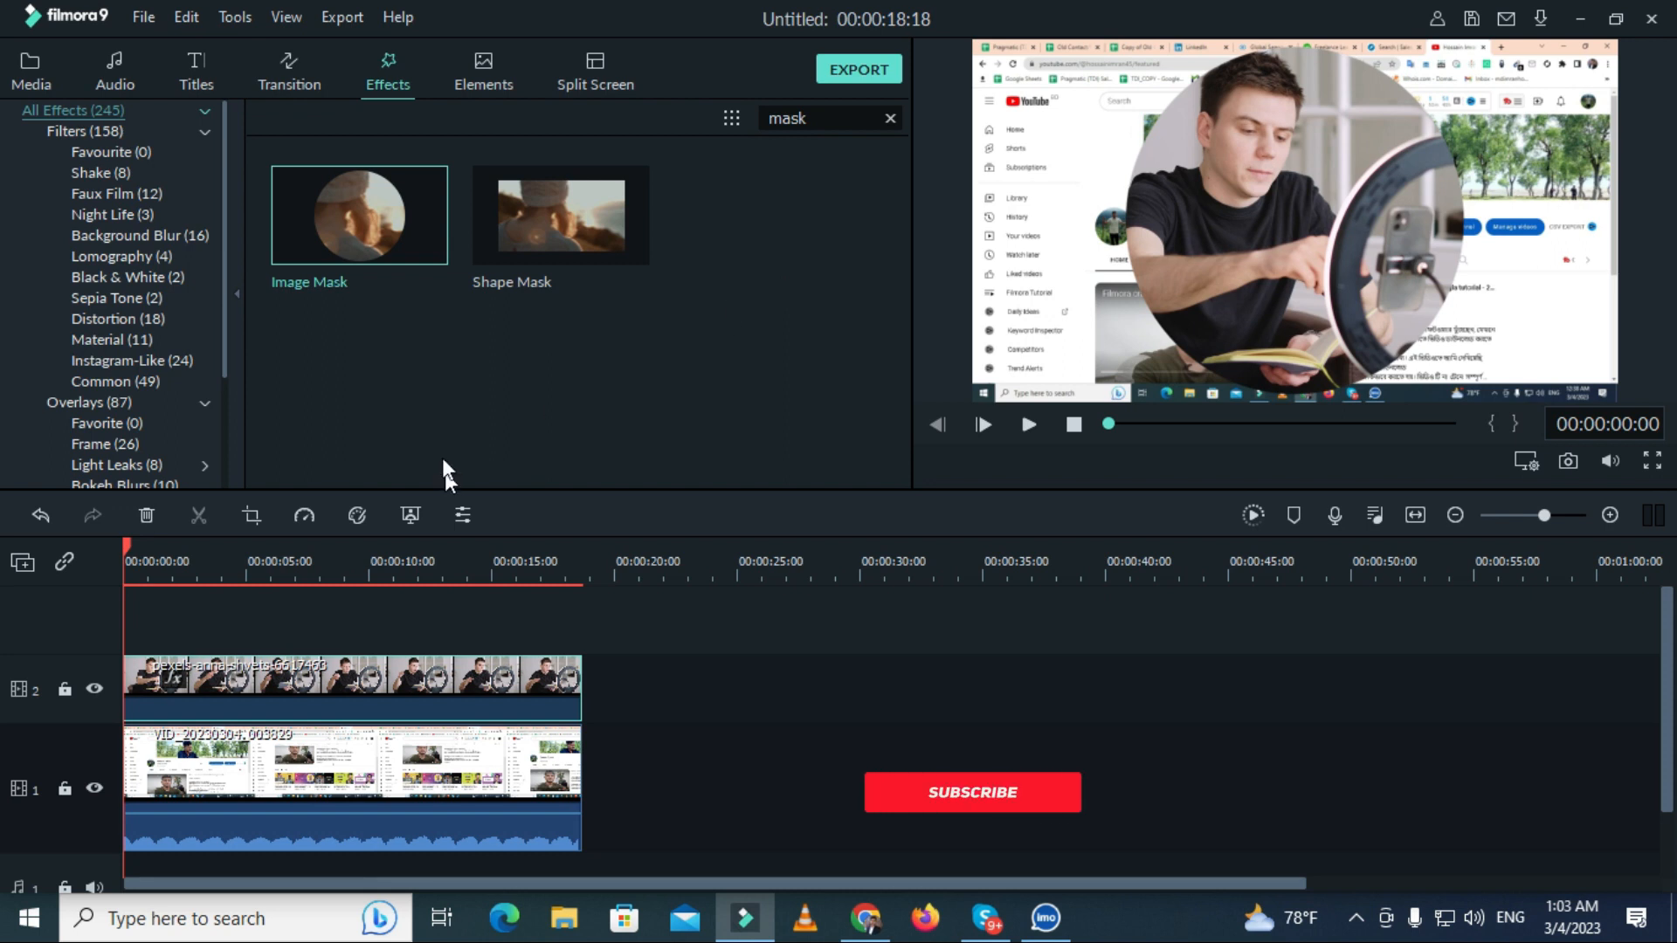
Search the effects for "bor" and apply the Border effect to the presenter clip on track 2.
drag(815, 119, 741, 126)
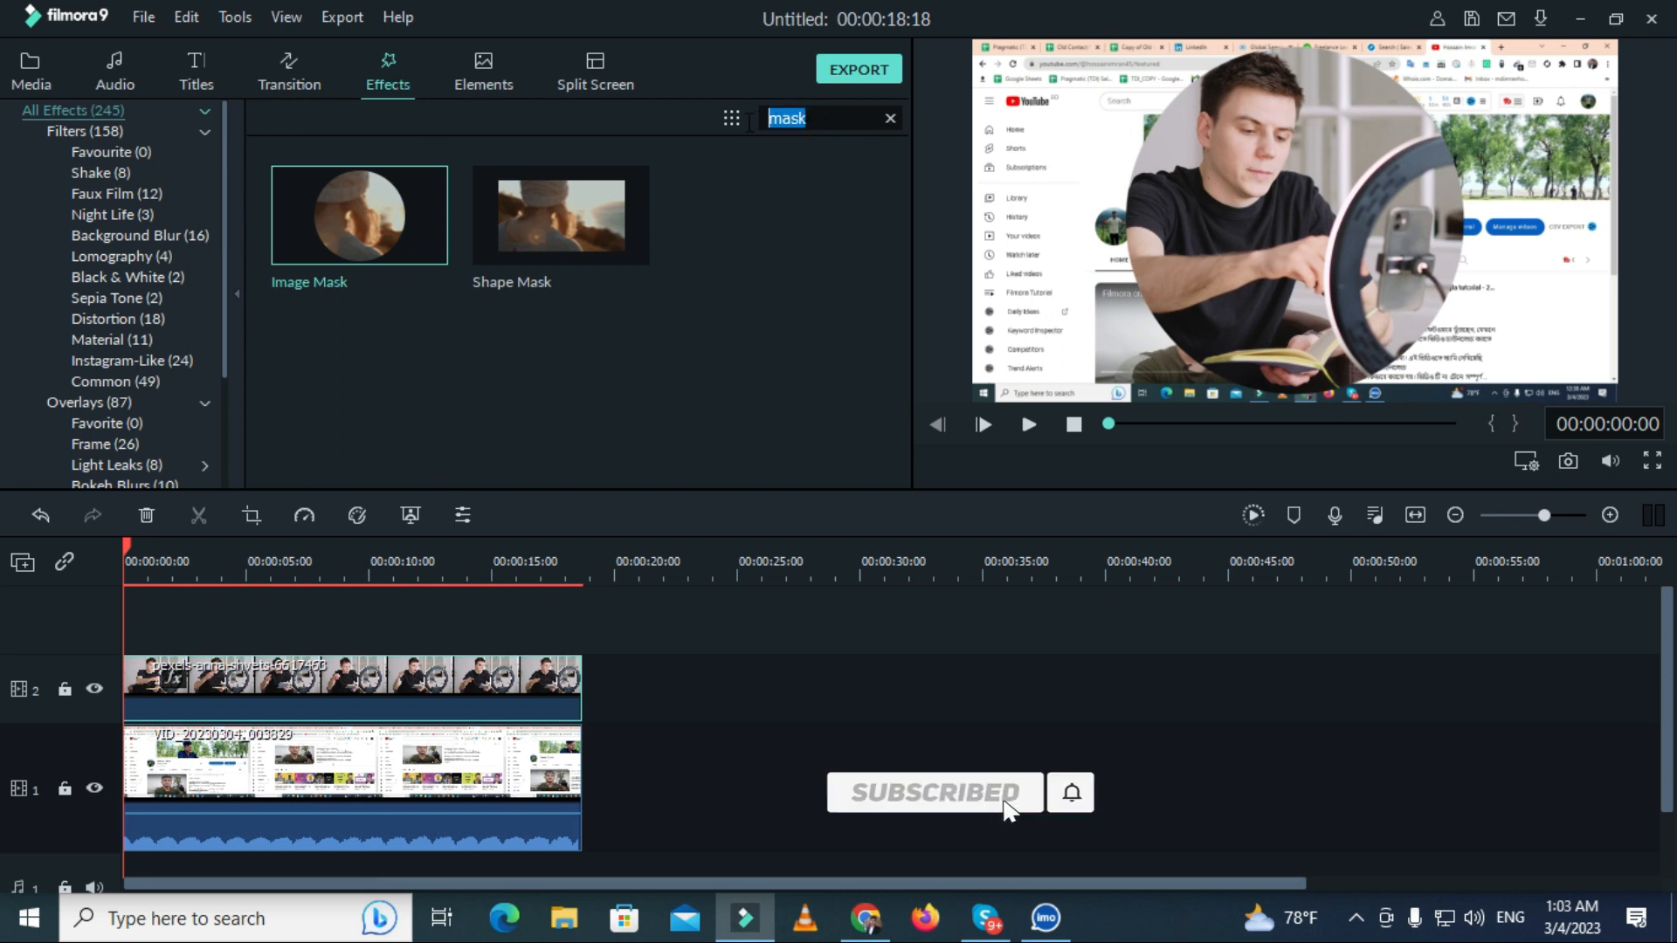
text(bor)
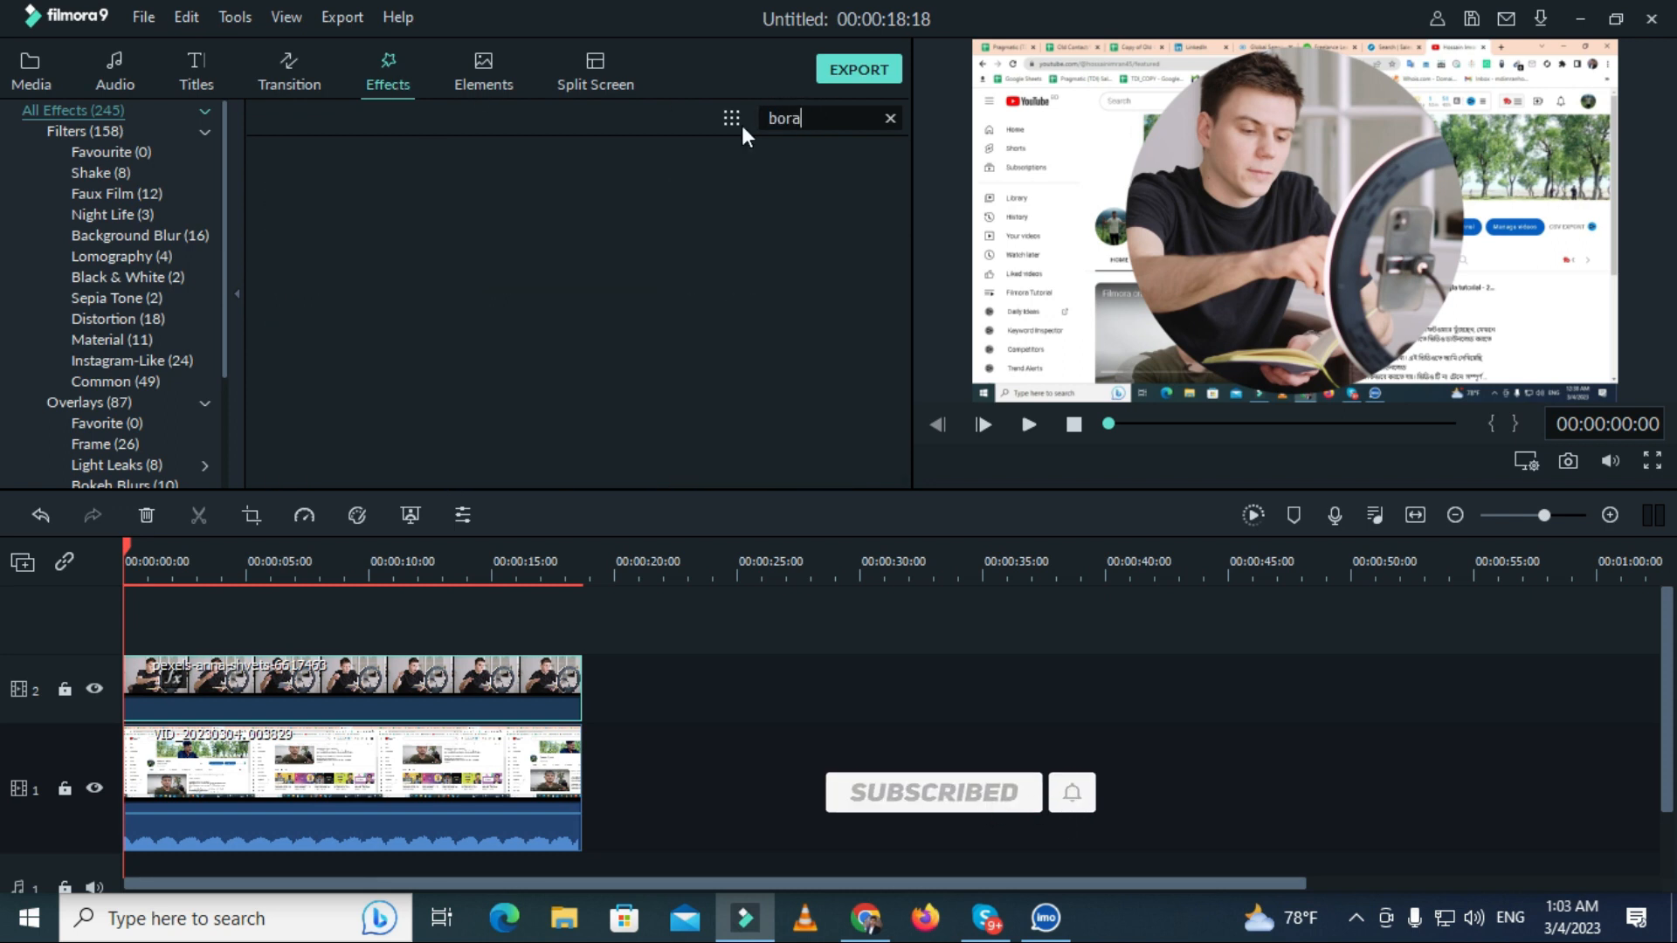
mouse_move(411, 229)
drag(407, 220, 281, 679)
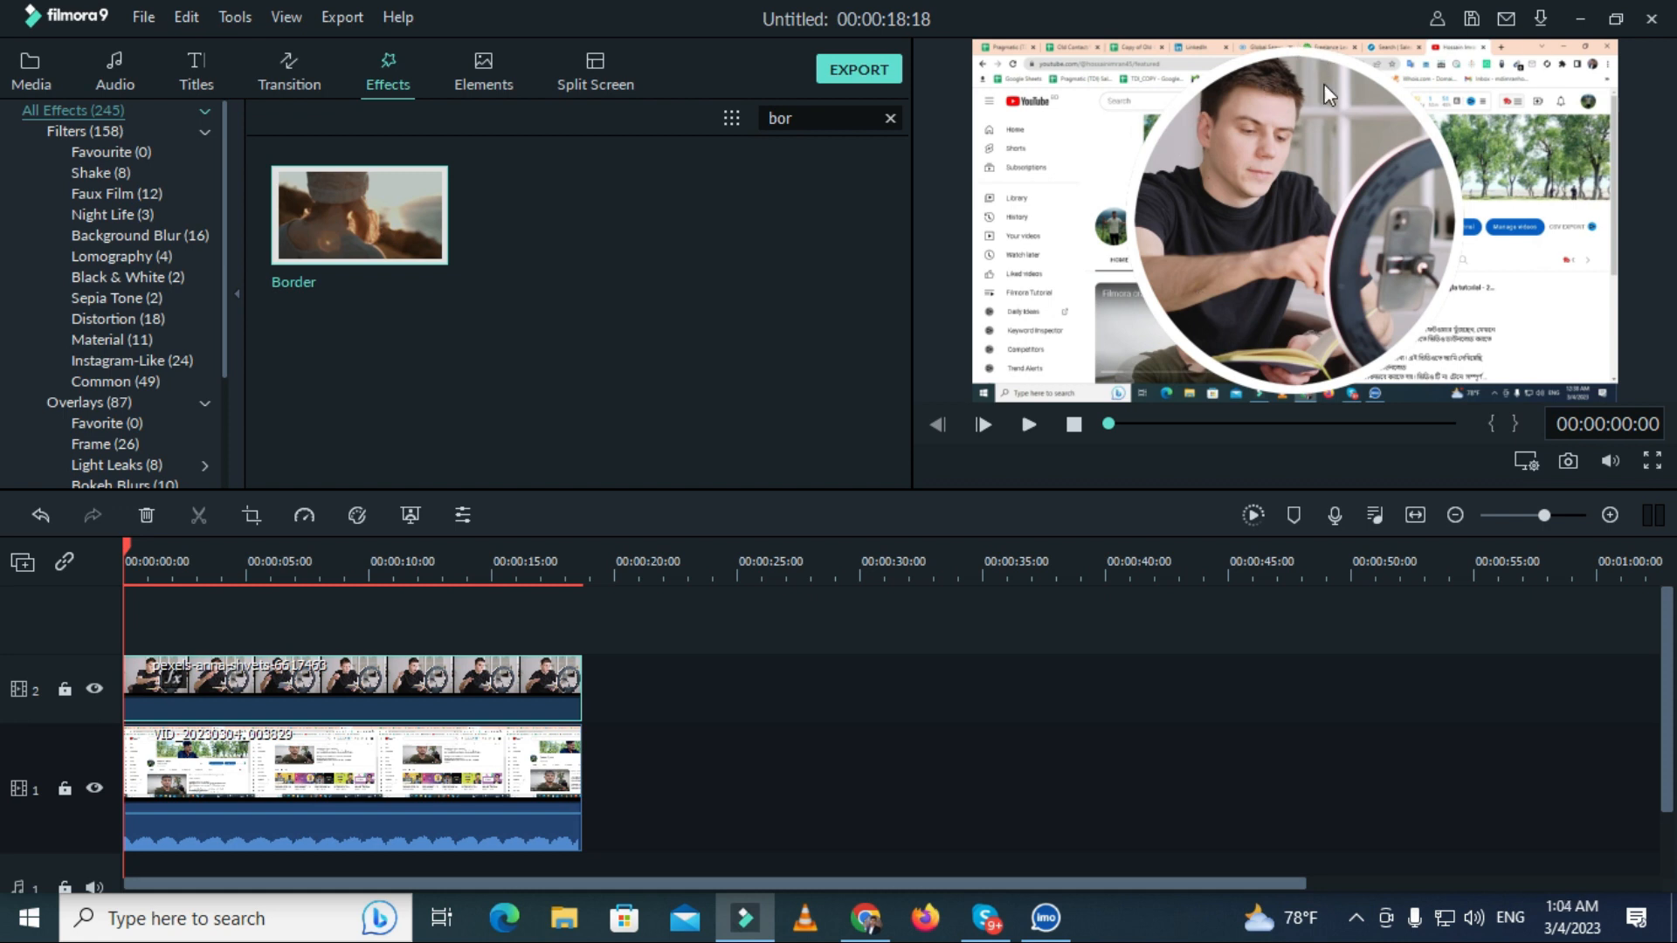
Set the start color of the presenter clip's Border effect to purple.
double_click(417, 683)
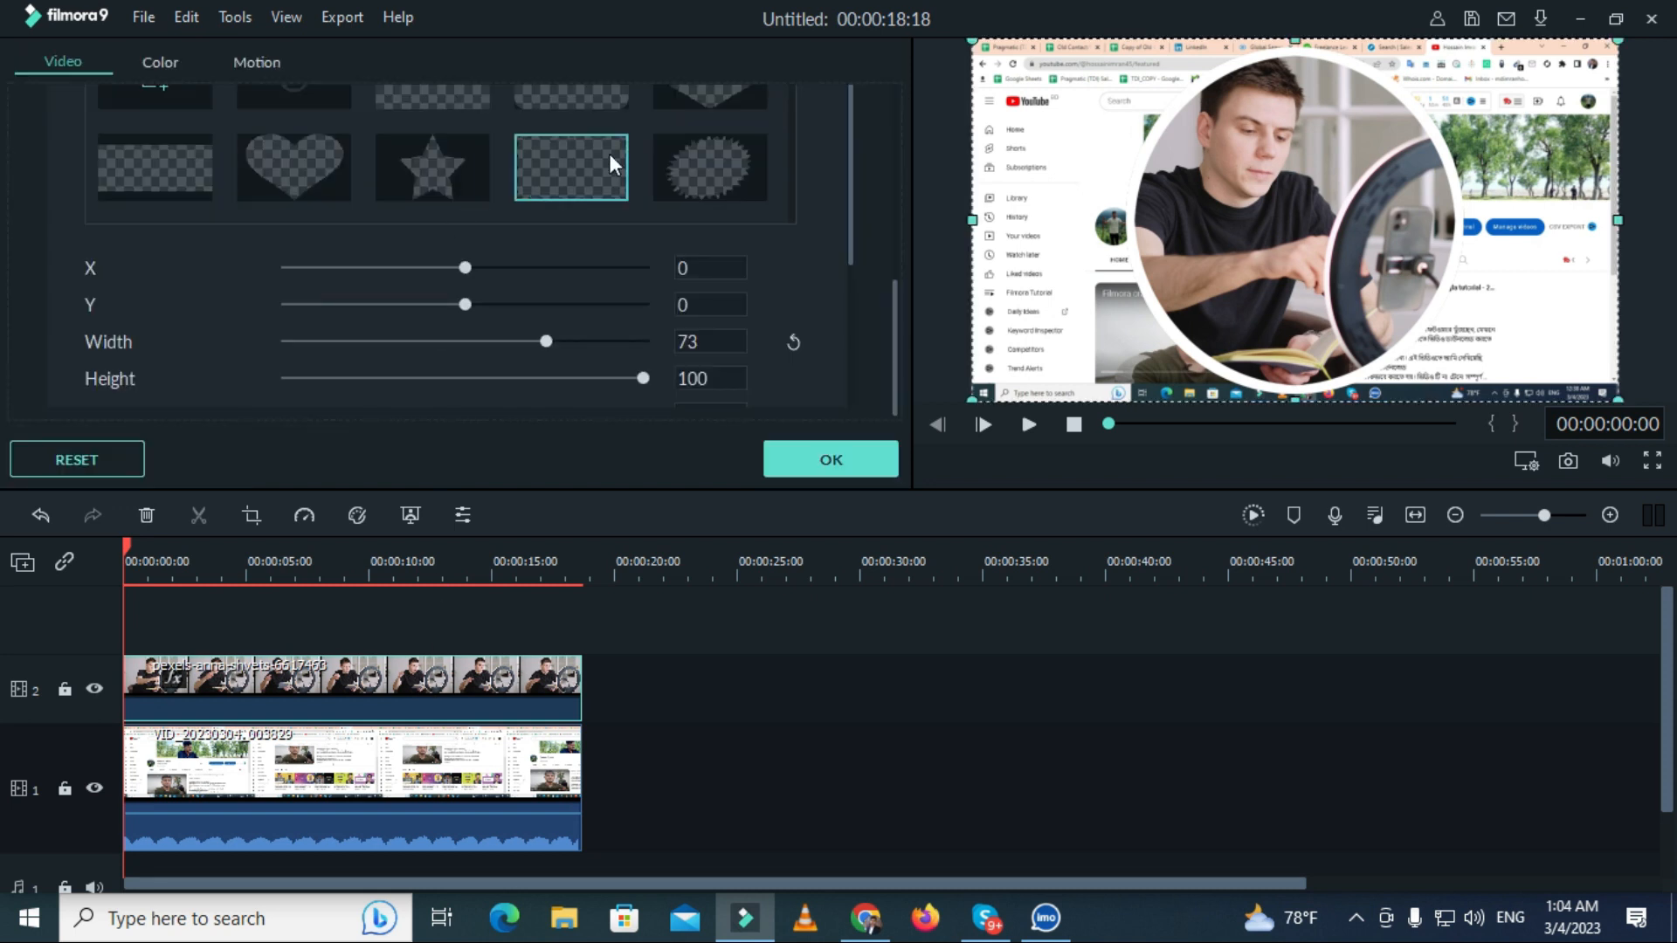
scroll(773, 279, down, 3)
scroll(774, 280, up, 5)
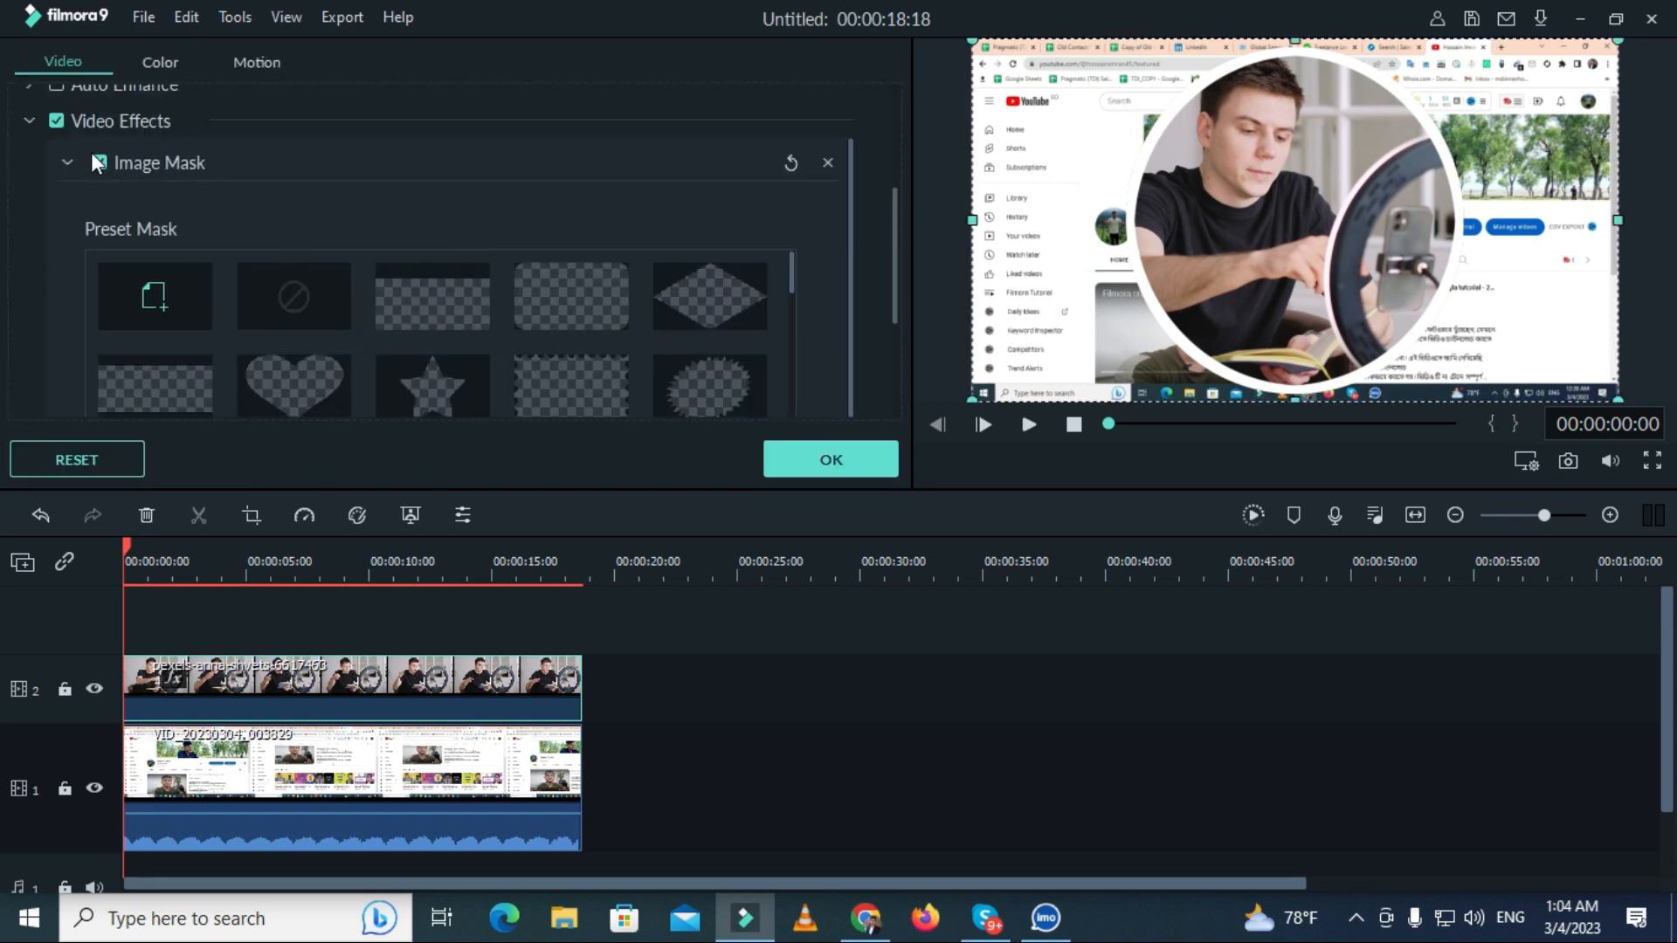
scroll(688, 232, down, 5)
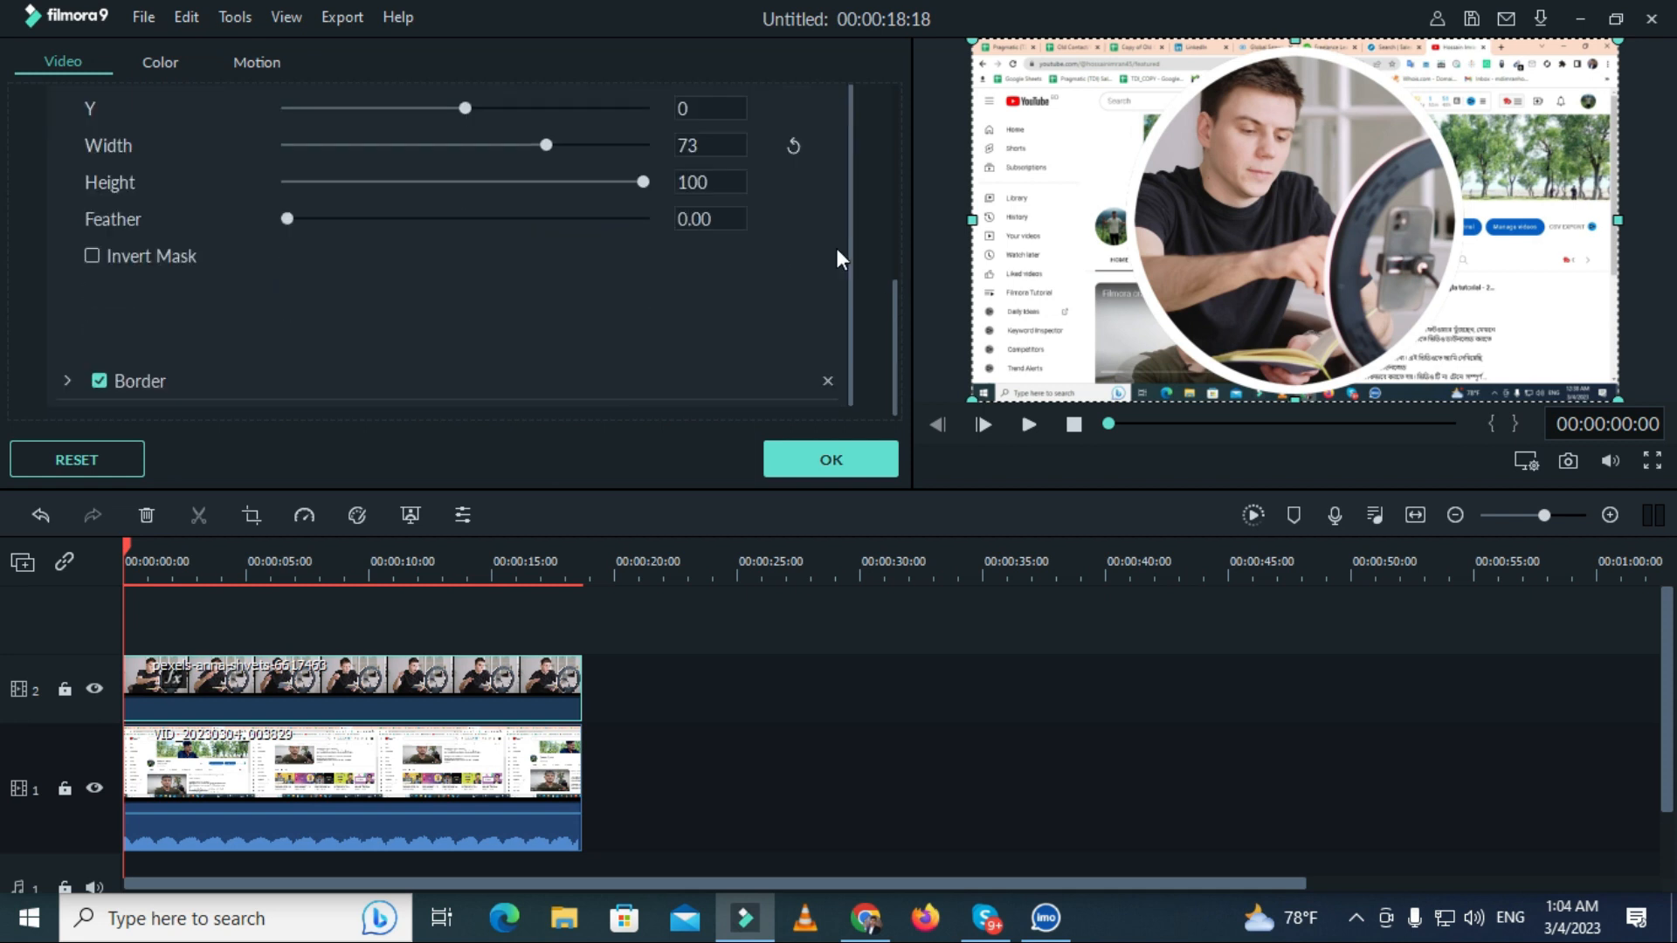
click(66, 382)
scroll(568, 294, up, 3)
scroll(569, 294, down, 3)
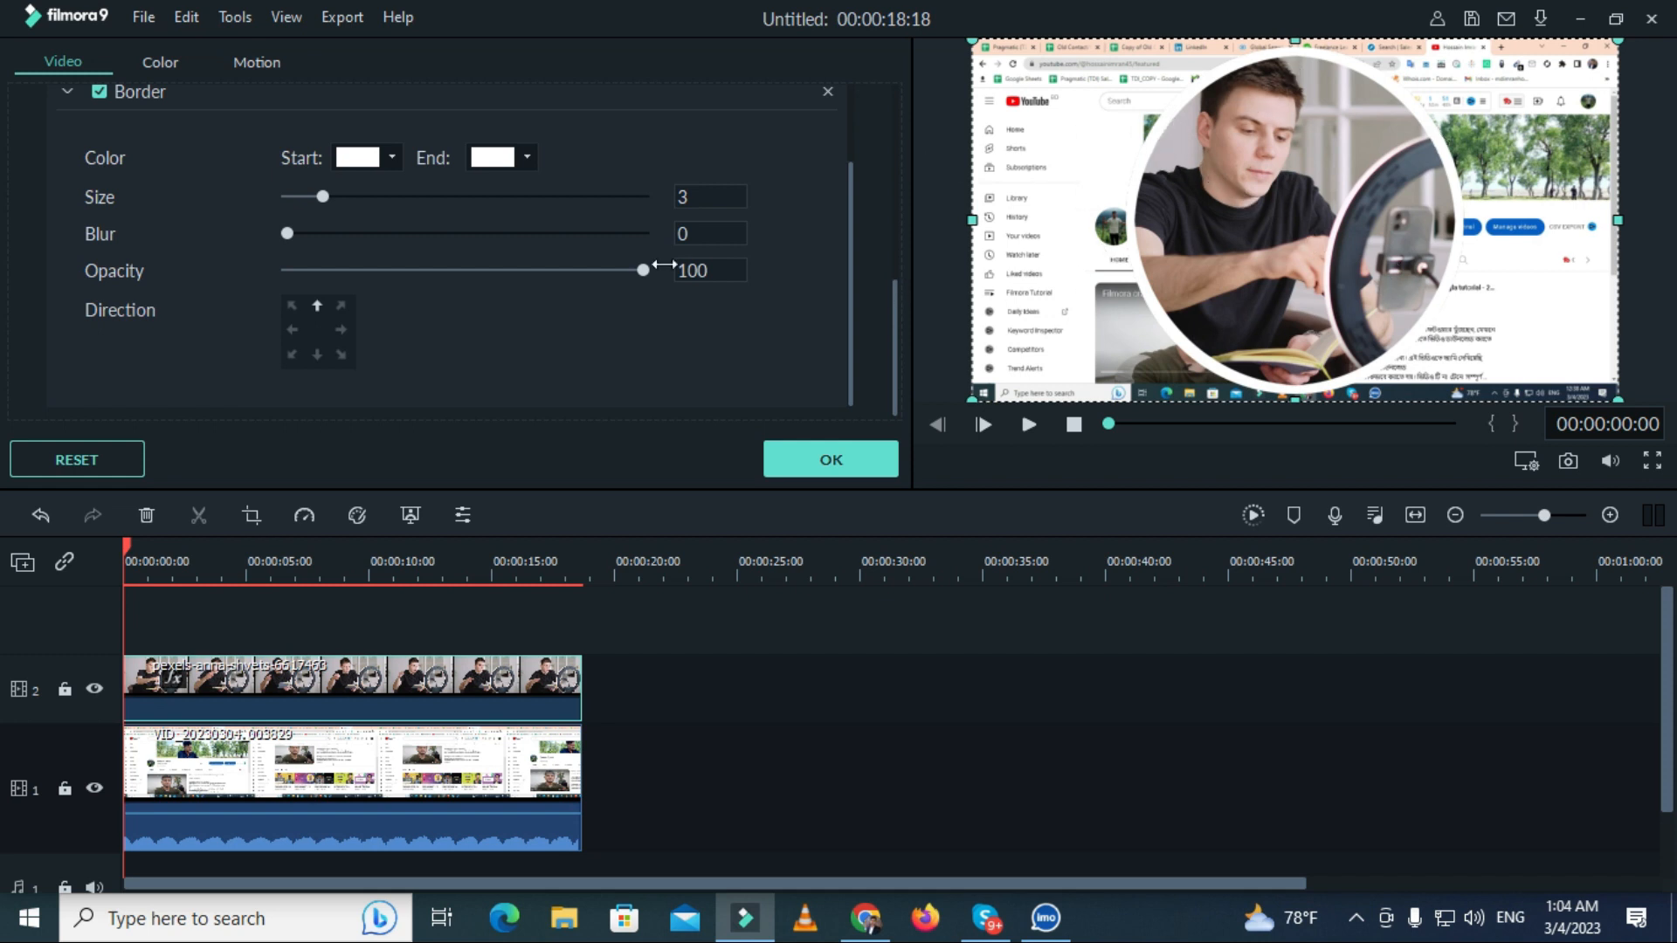
click(352, 163)
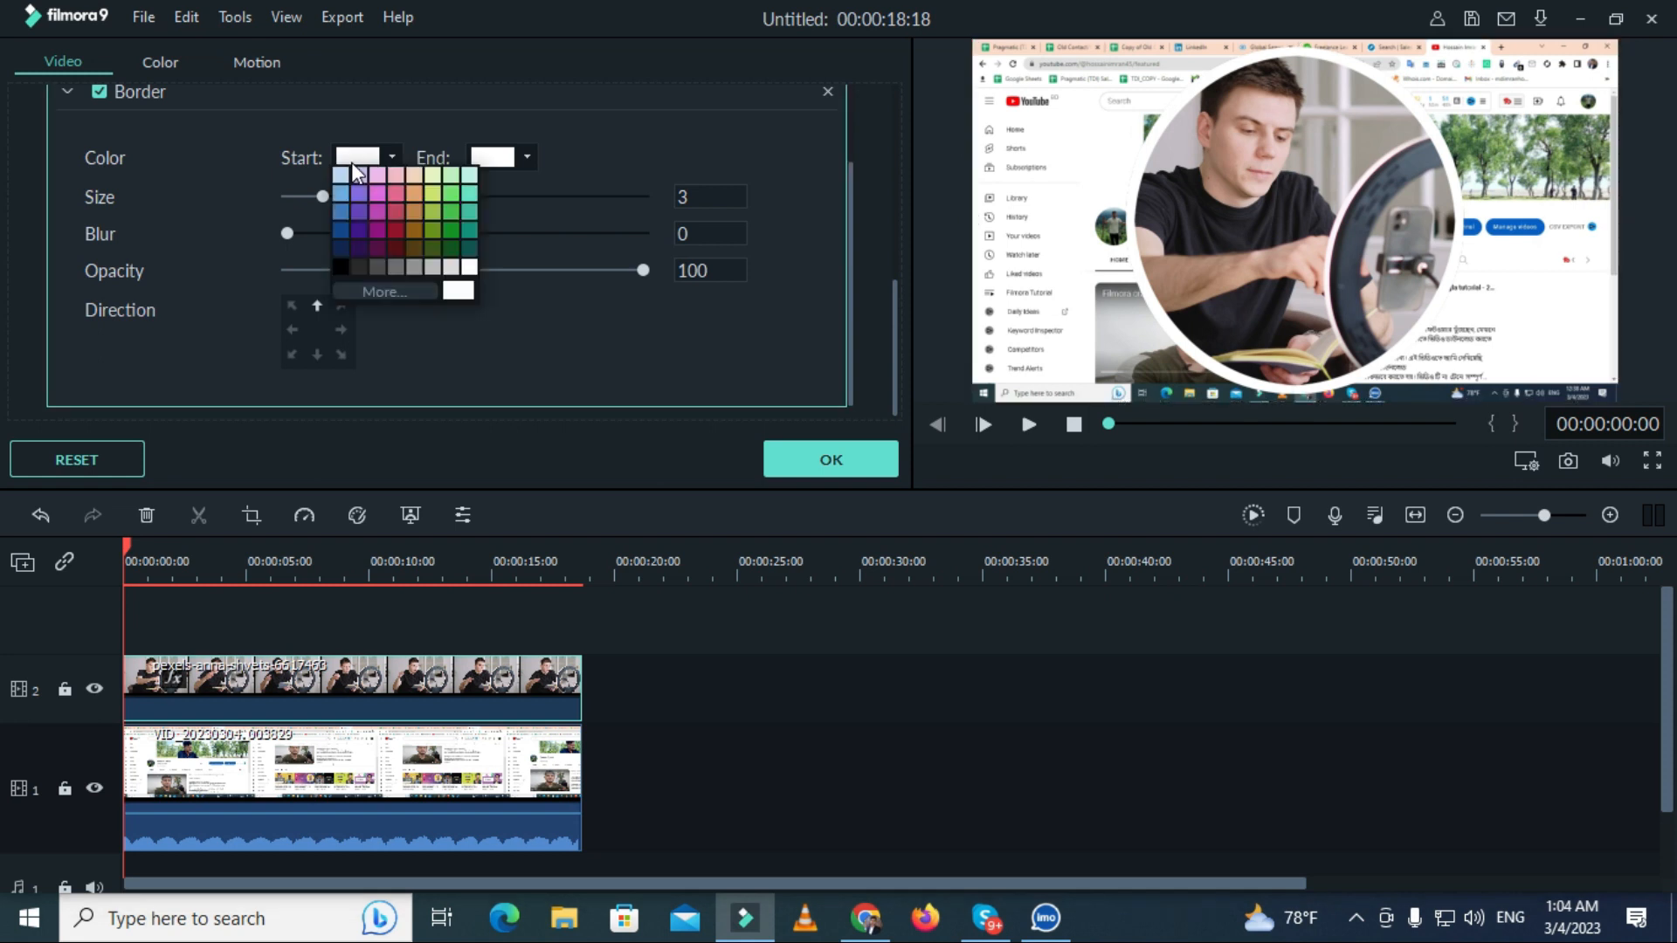
click(376, 232)
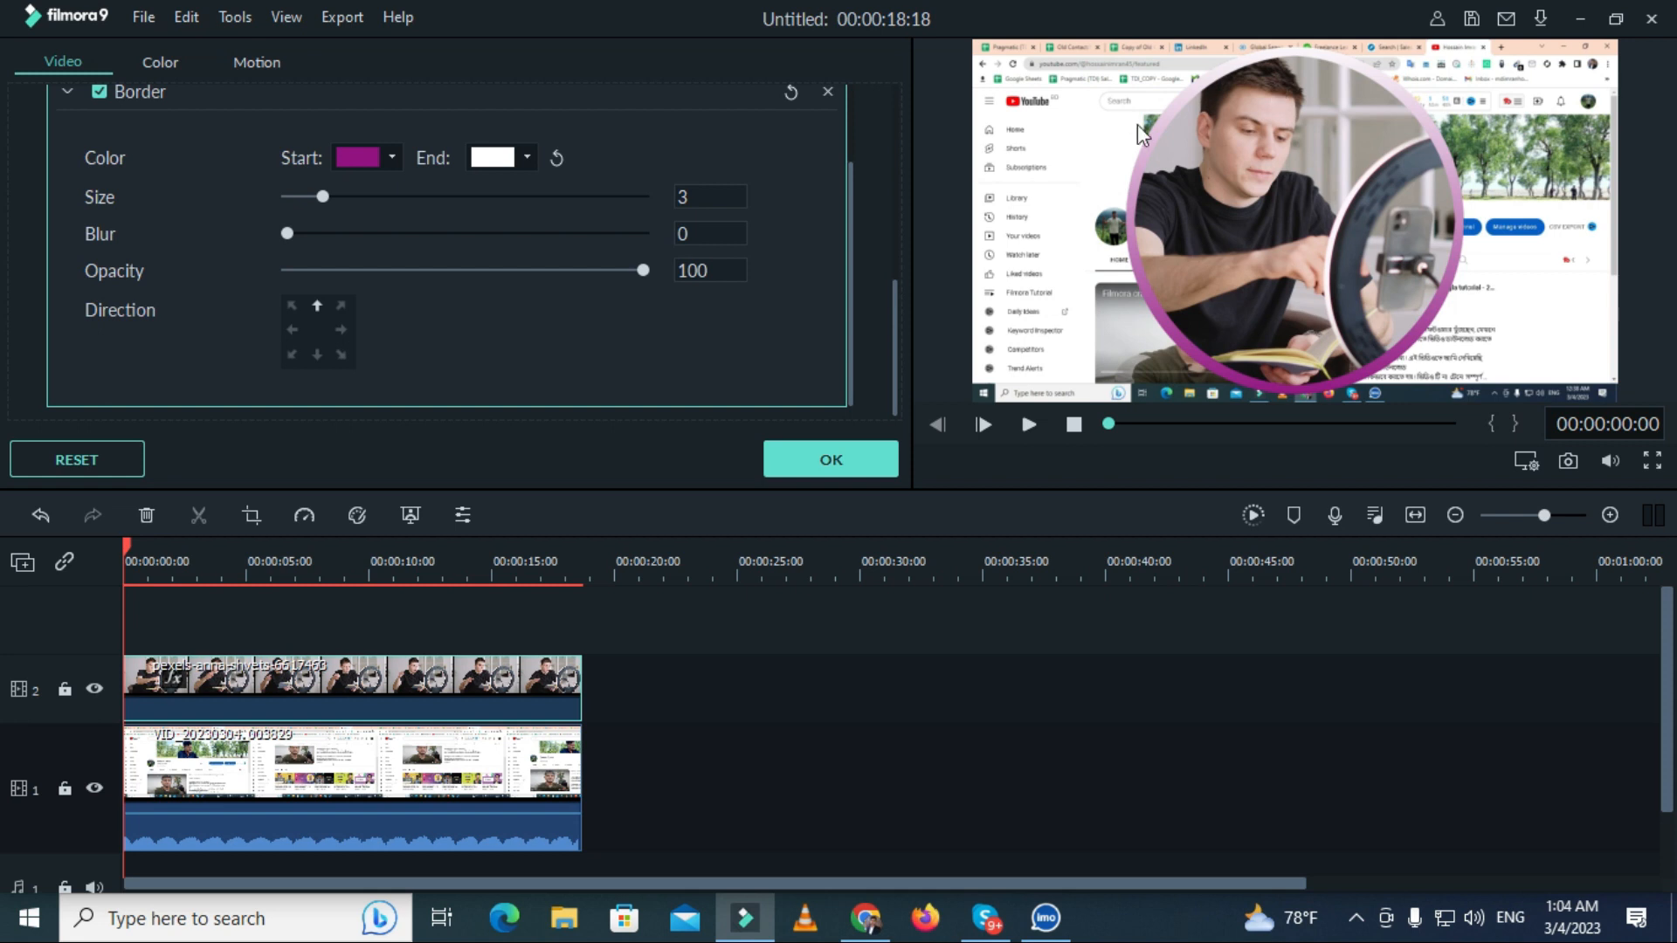
Try green shades for the border's end color and settle on teal.
click(492, 158)
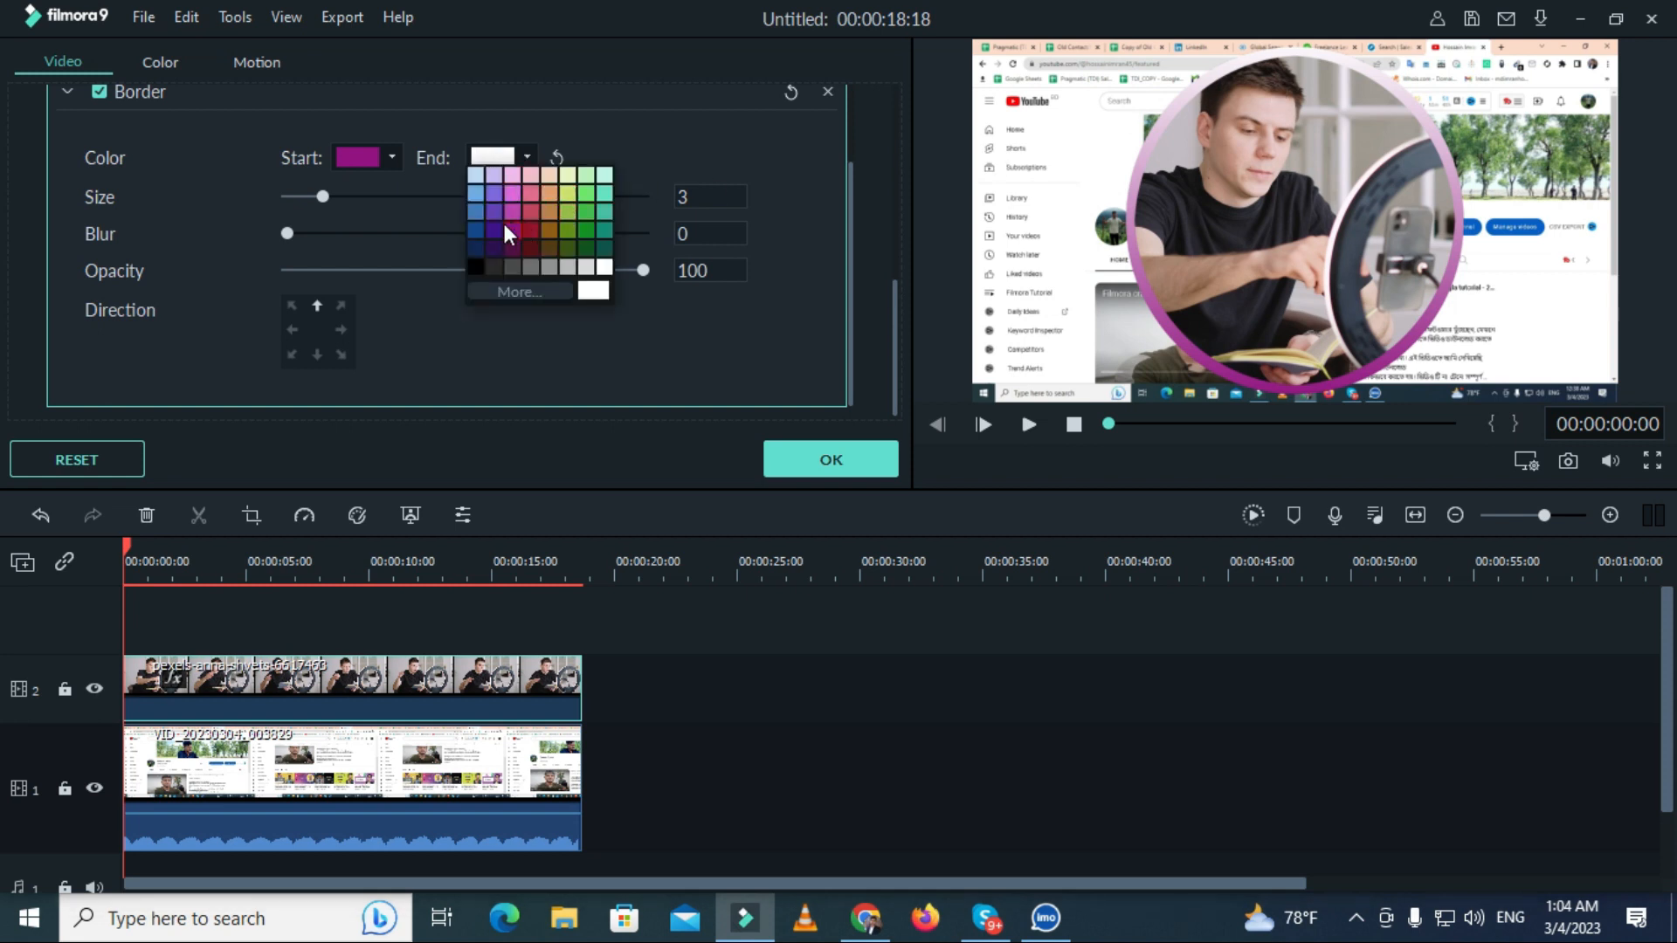
click(588, 212)
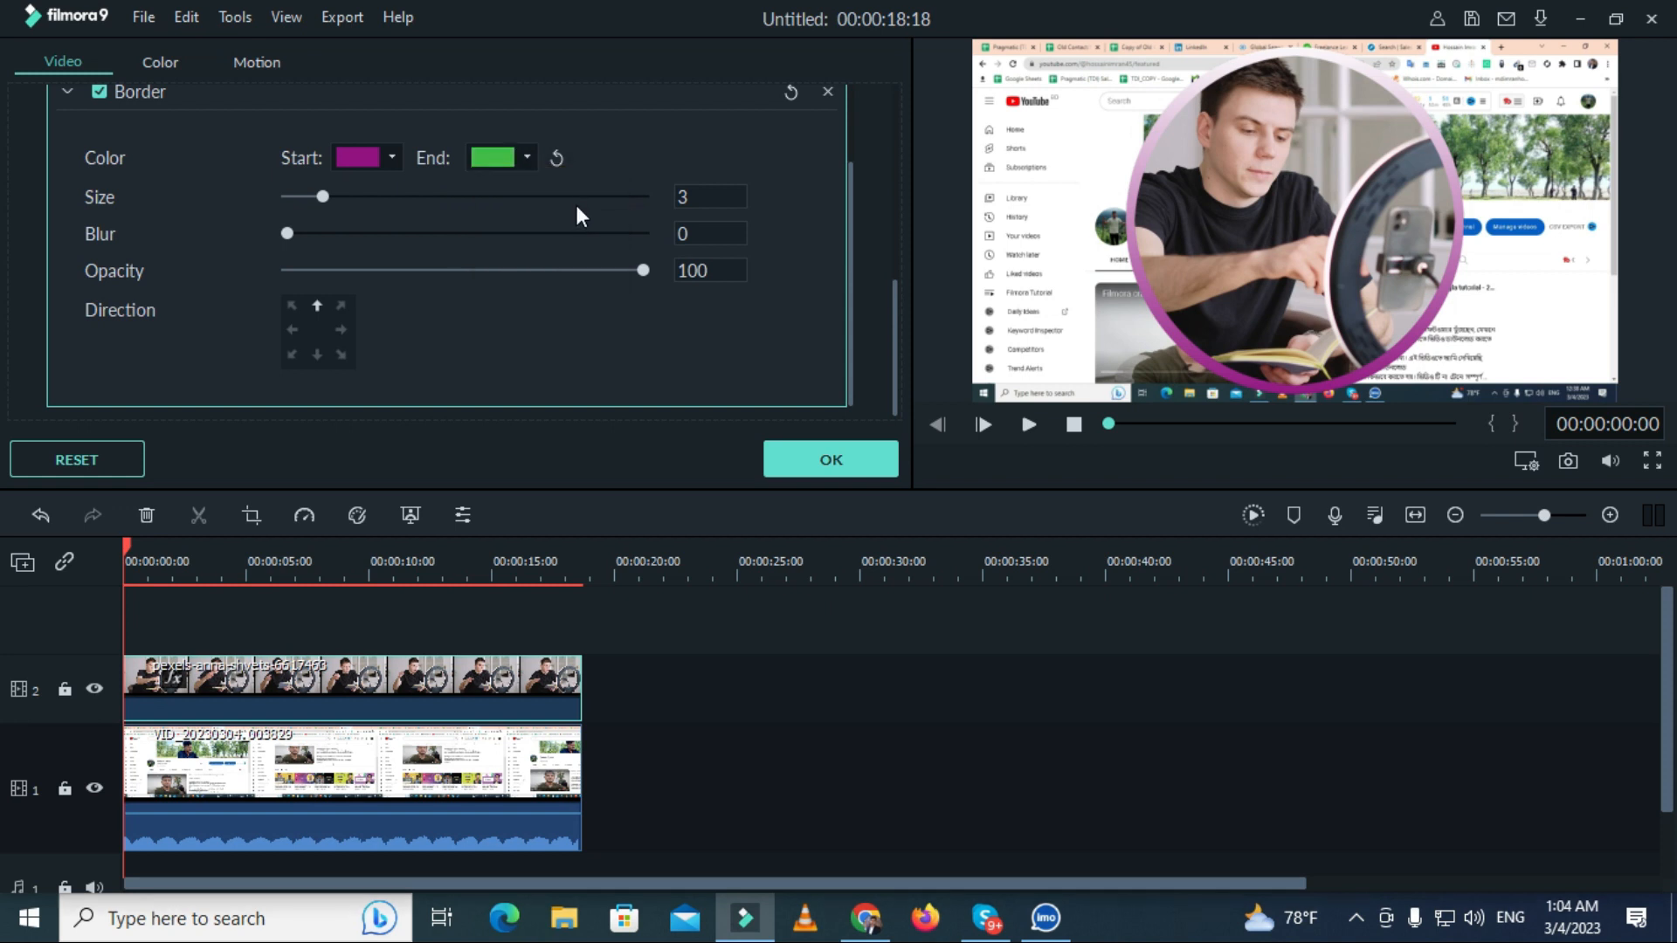
click(486, 162)
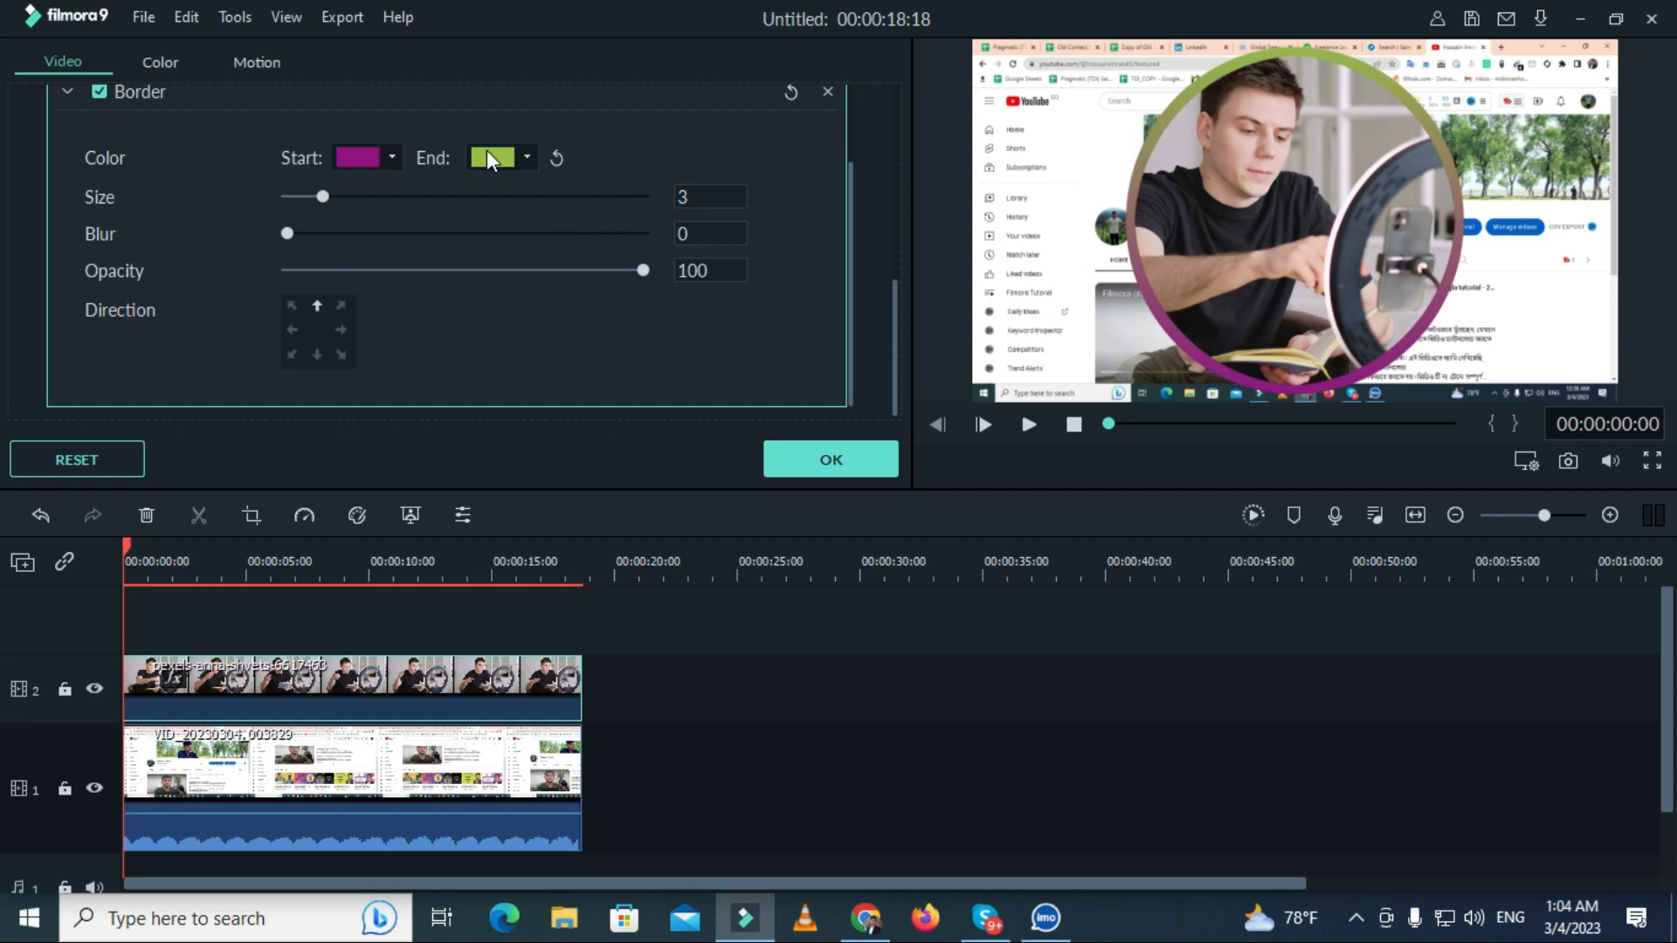
click(492, 157)
click(603, 213)
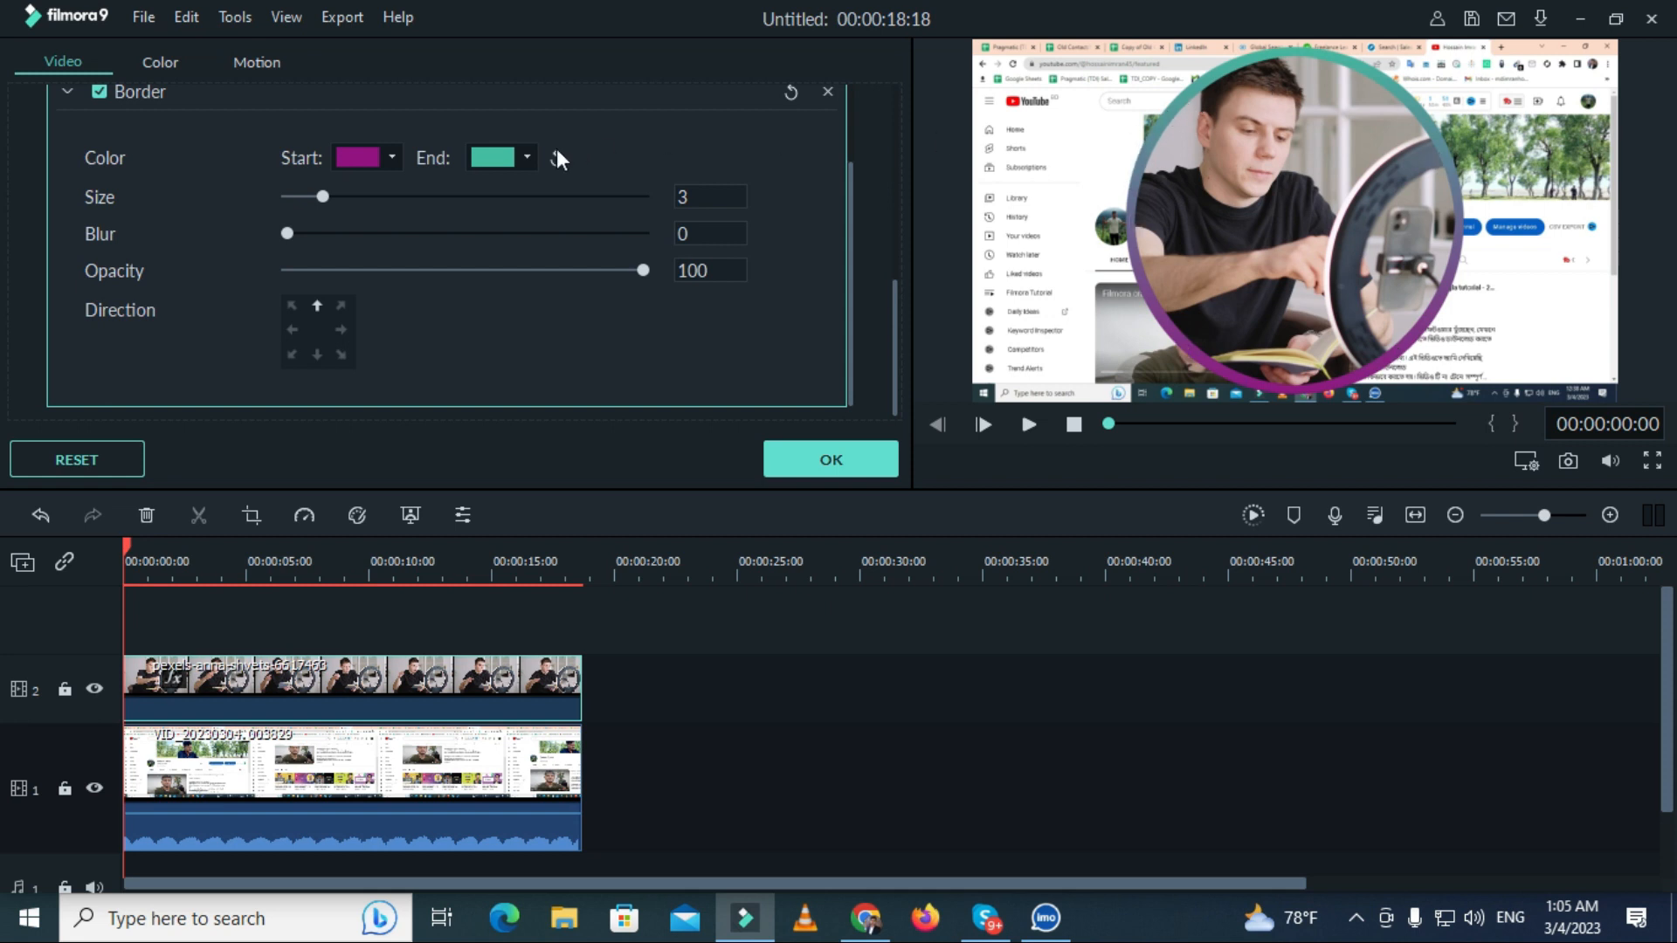
Set the border's size to 1, blur to 2 and opacity to 99, and apply the settings.
drag(315, 197, 176, 200)
mouse_move(281, 199)
mouse_down()
mouse_move(590, 206)
mouse_move(296, 203)
mouse_up()
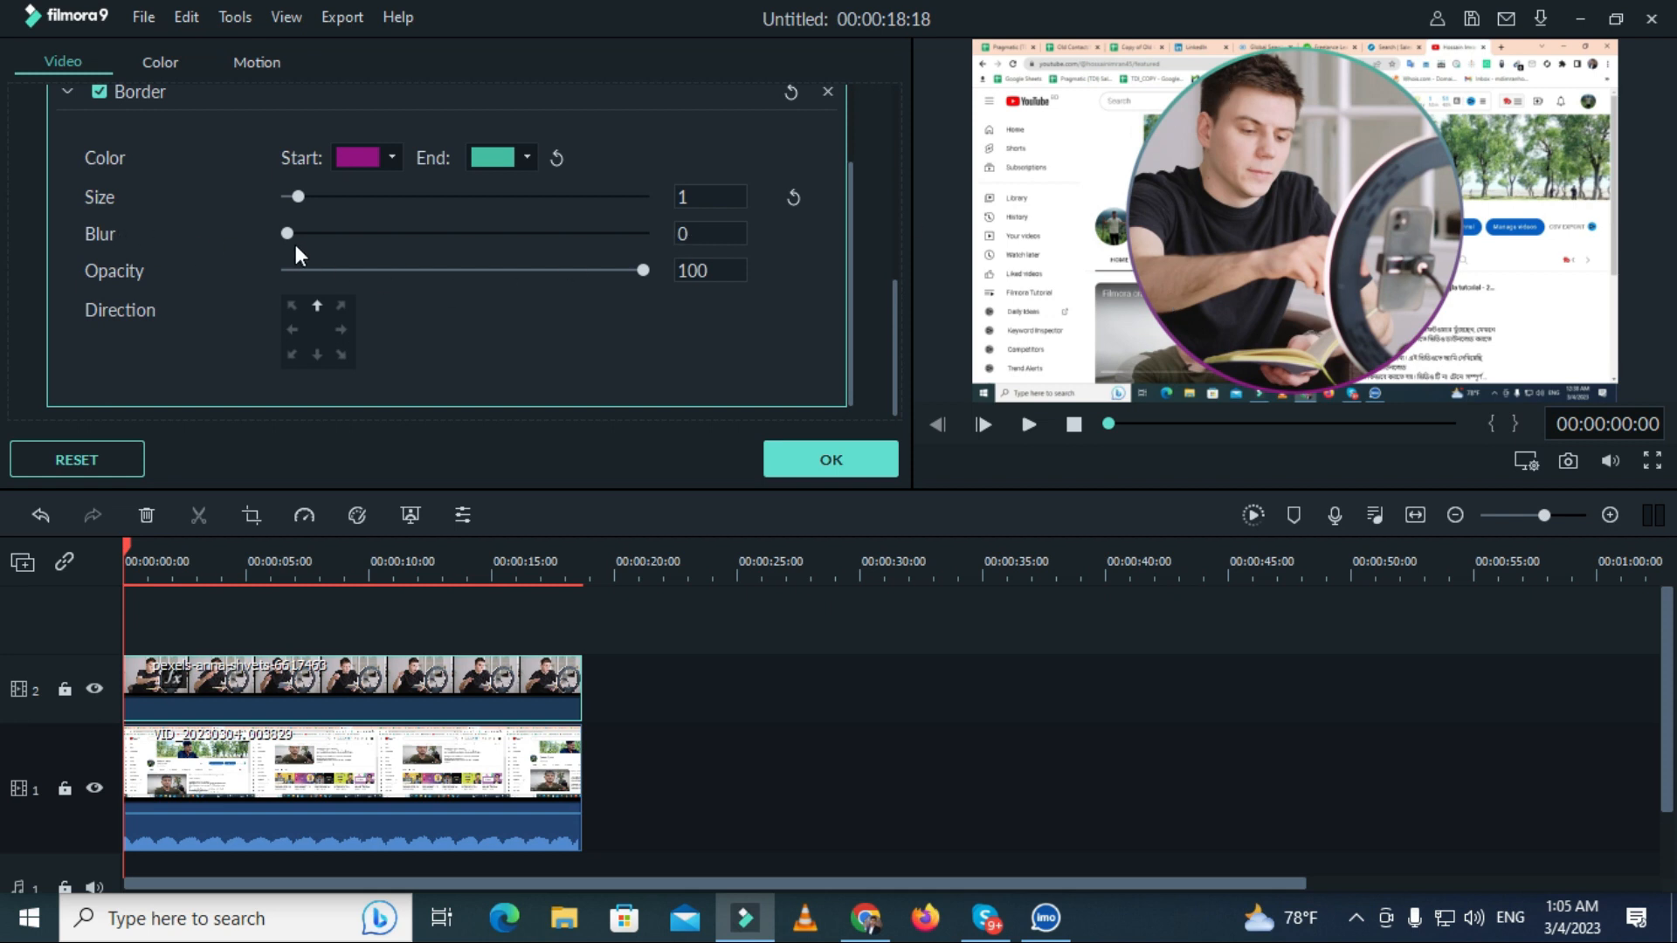
drag(285, 234, 321, 238)
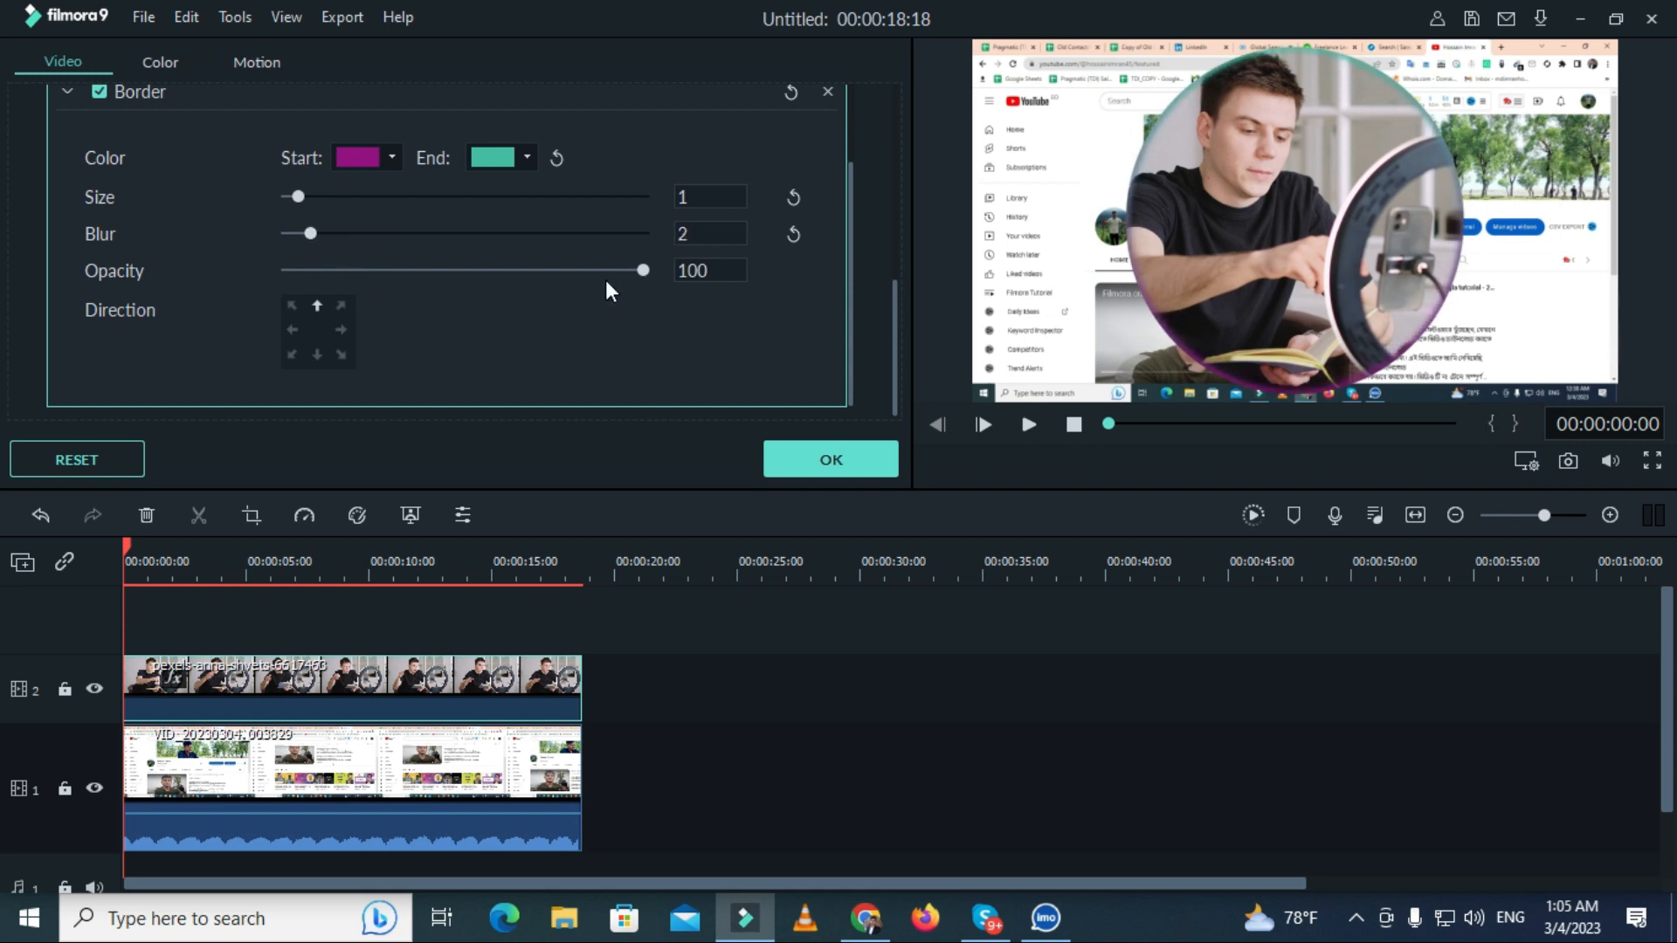
mouse_move(631, 271)
mouse_down()
mouse_move(327, 279)
mouse_move(638, 276)
mouse_up()
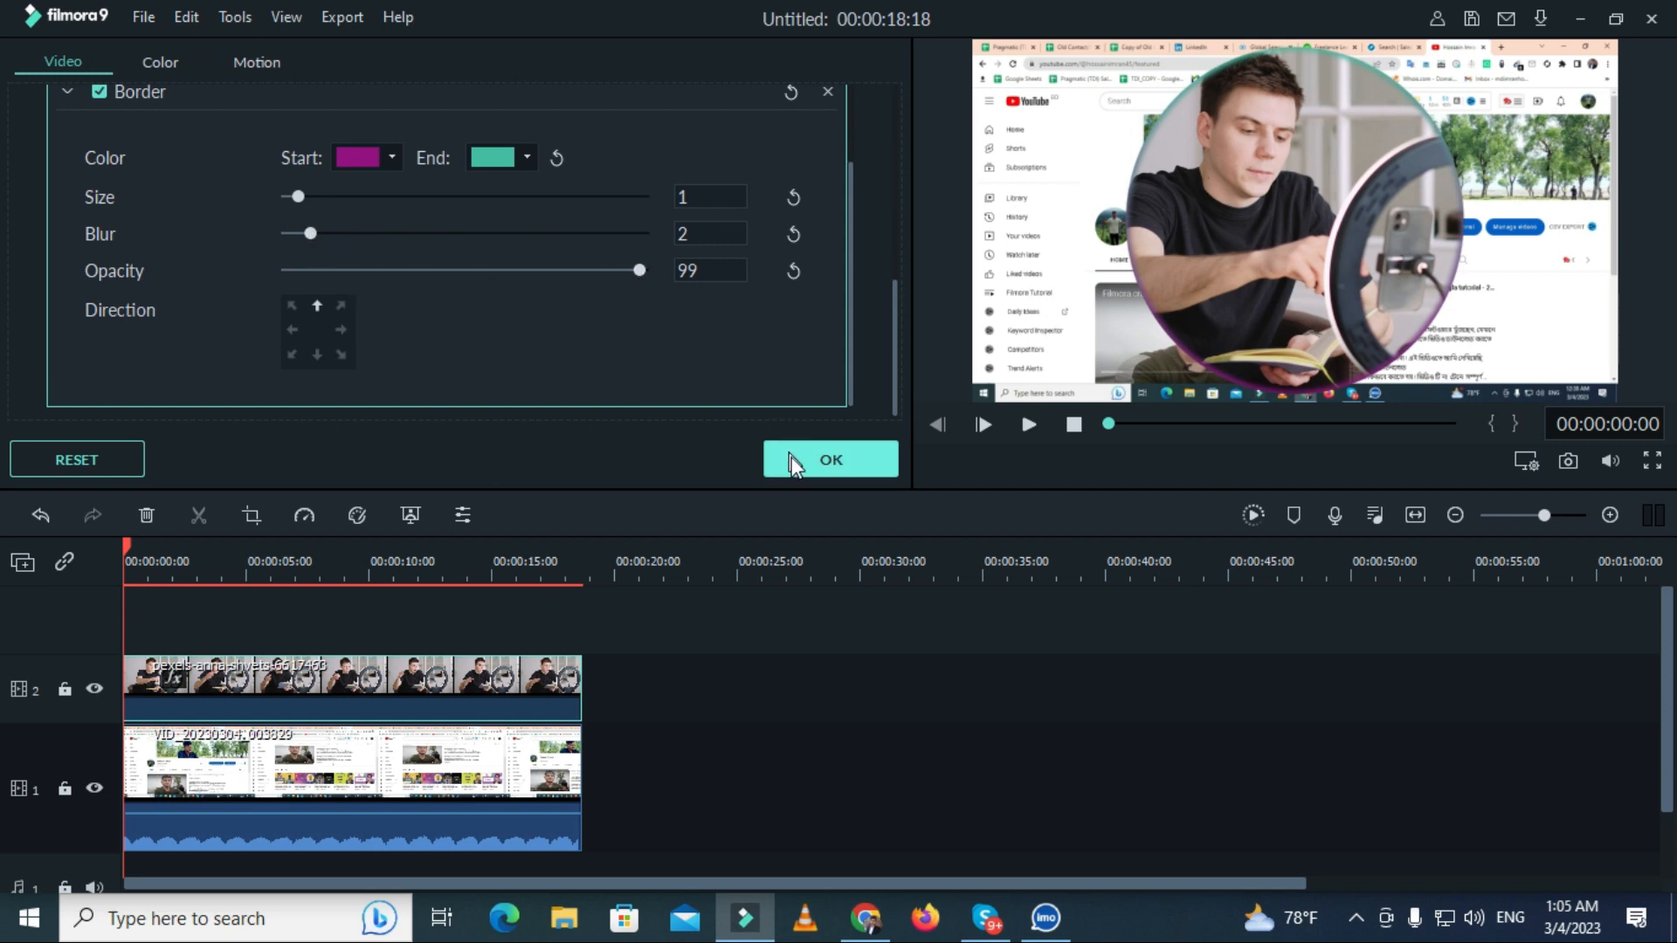
click(831, 460)
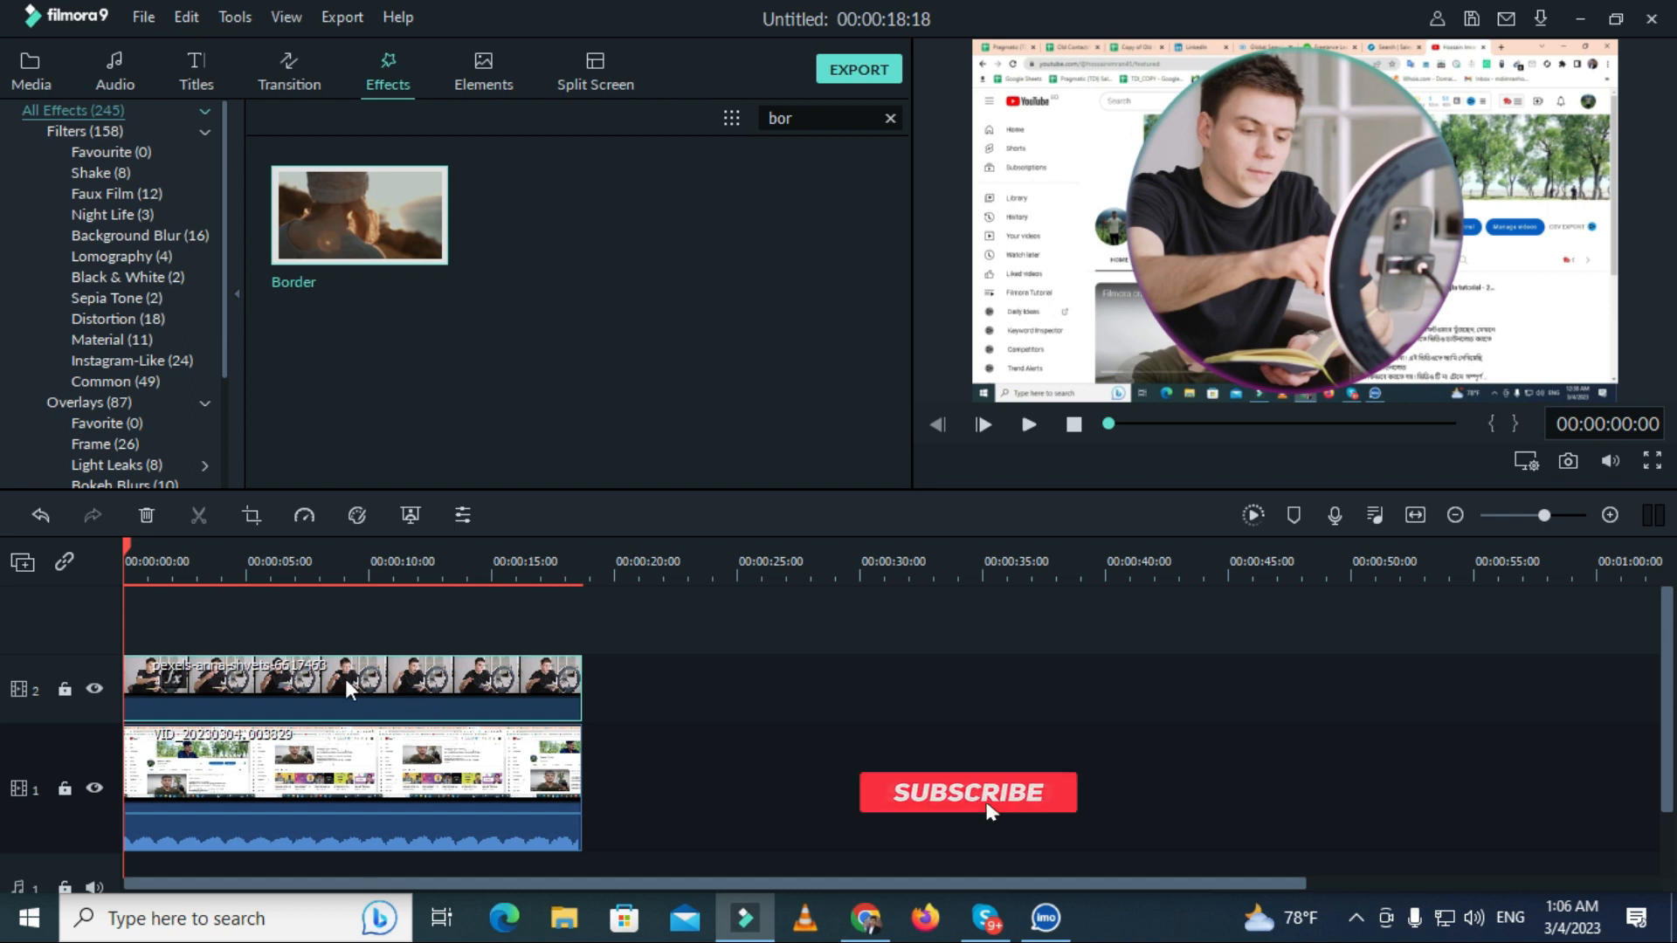
Shrink the round presenter clip into the lower-right corner of the video frame and play back the result.
double_click(477, 677)
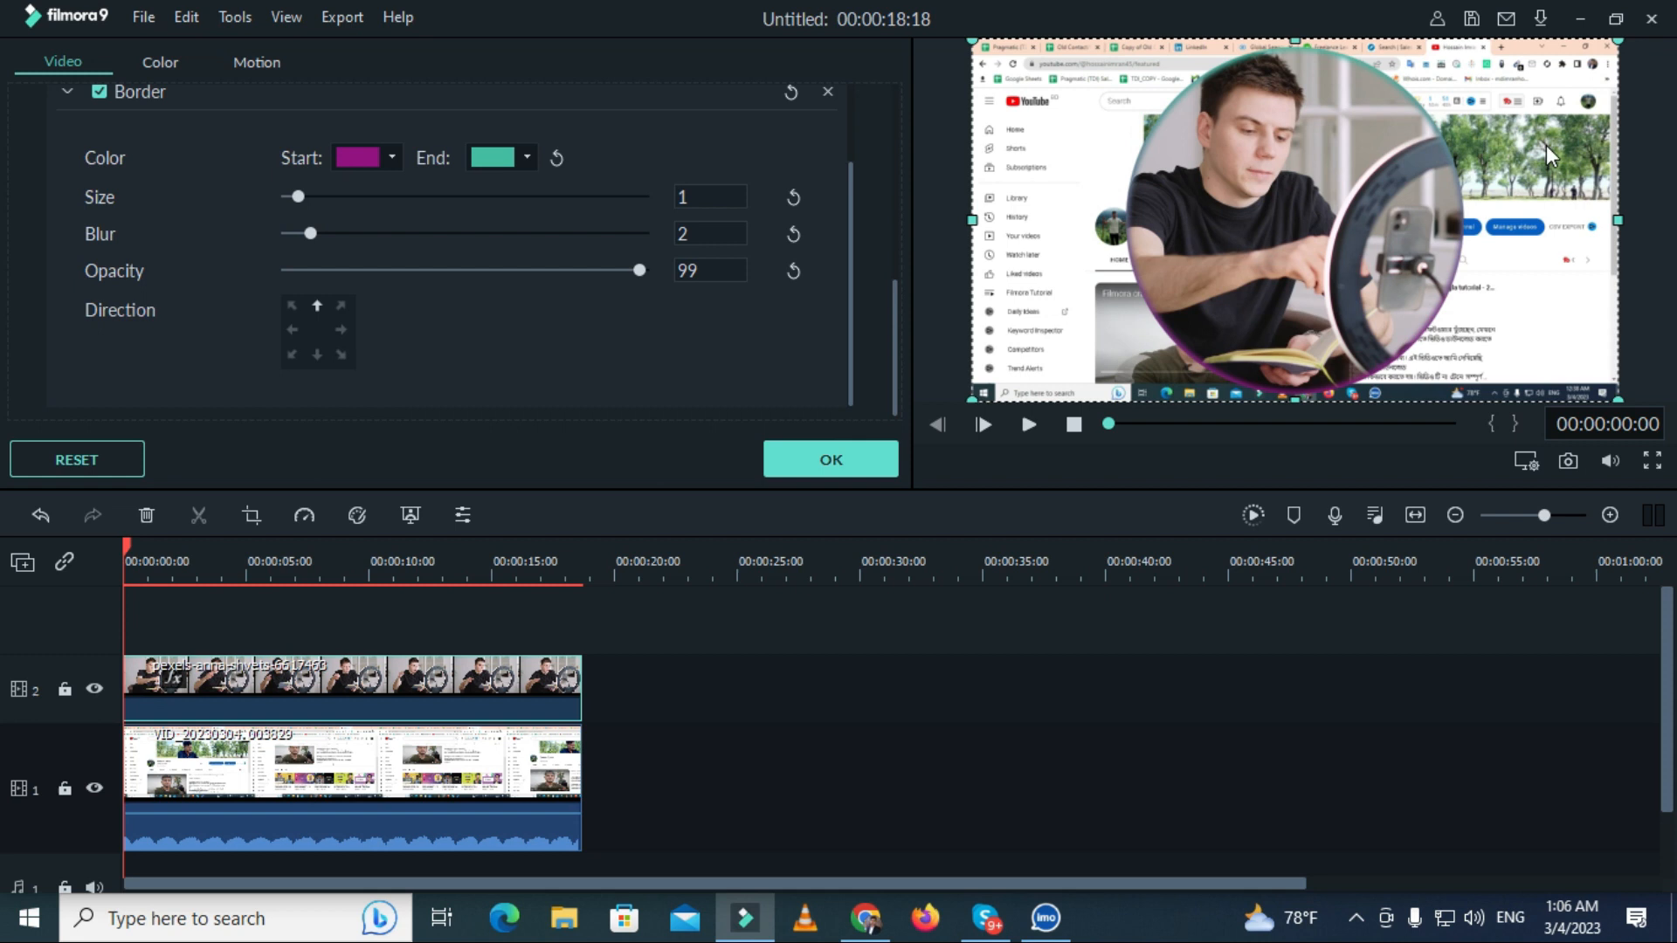
drag(1615, 43, 1592, 312)
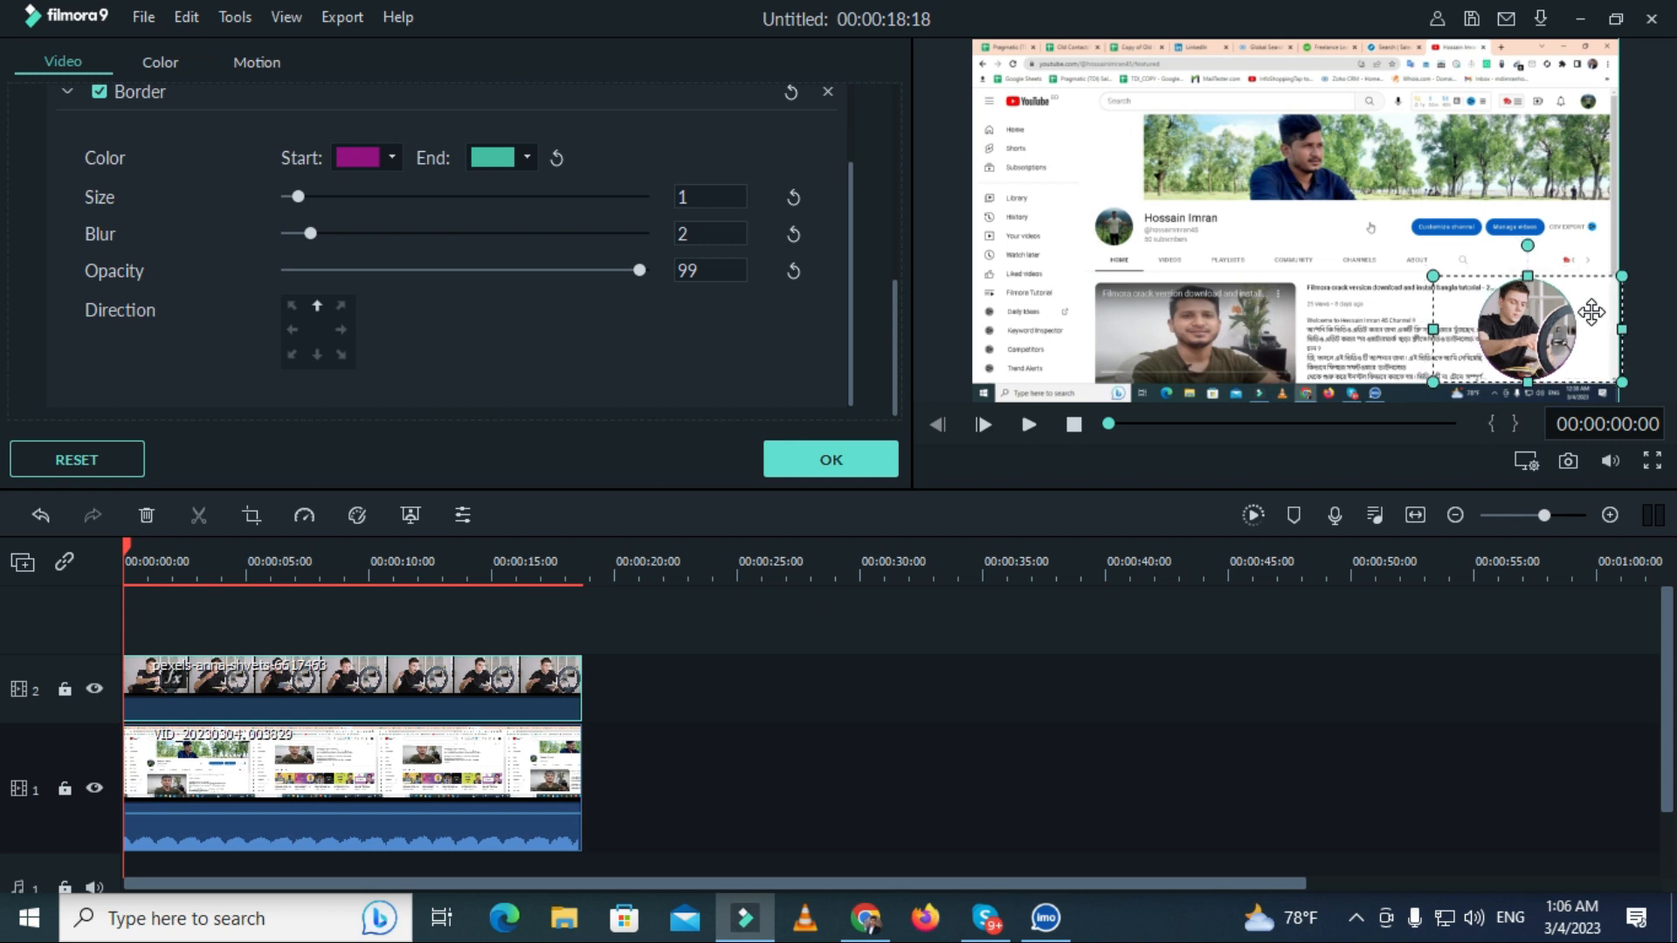
click(810, 460)
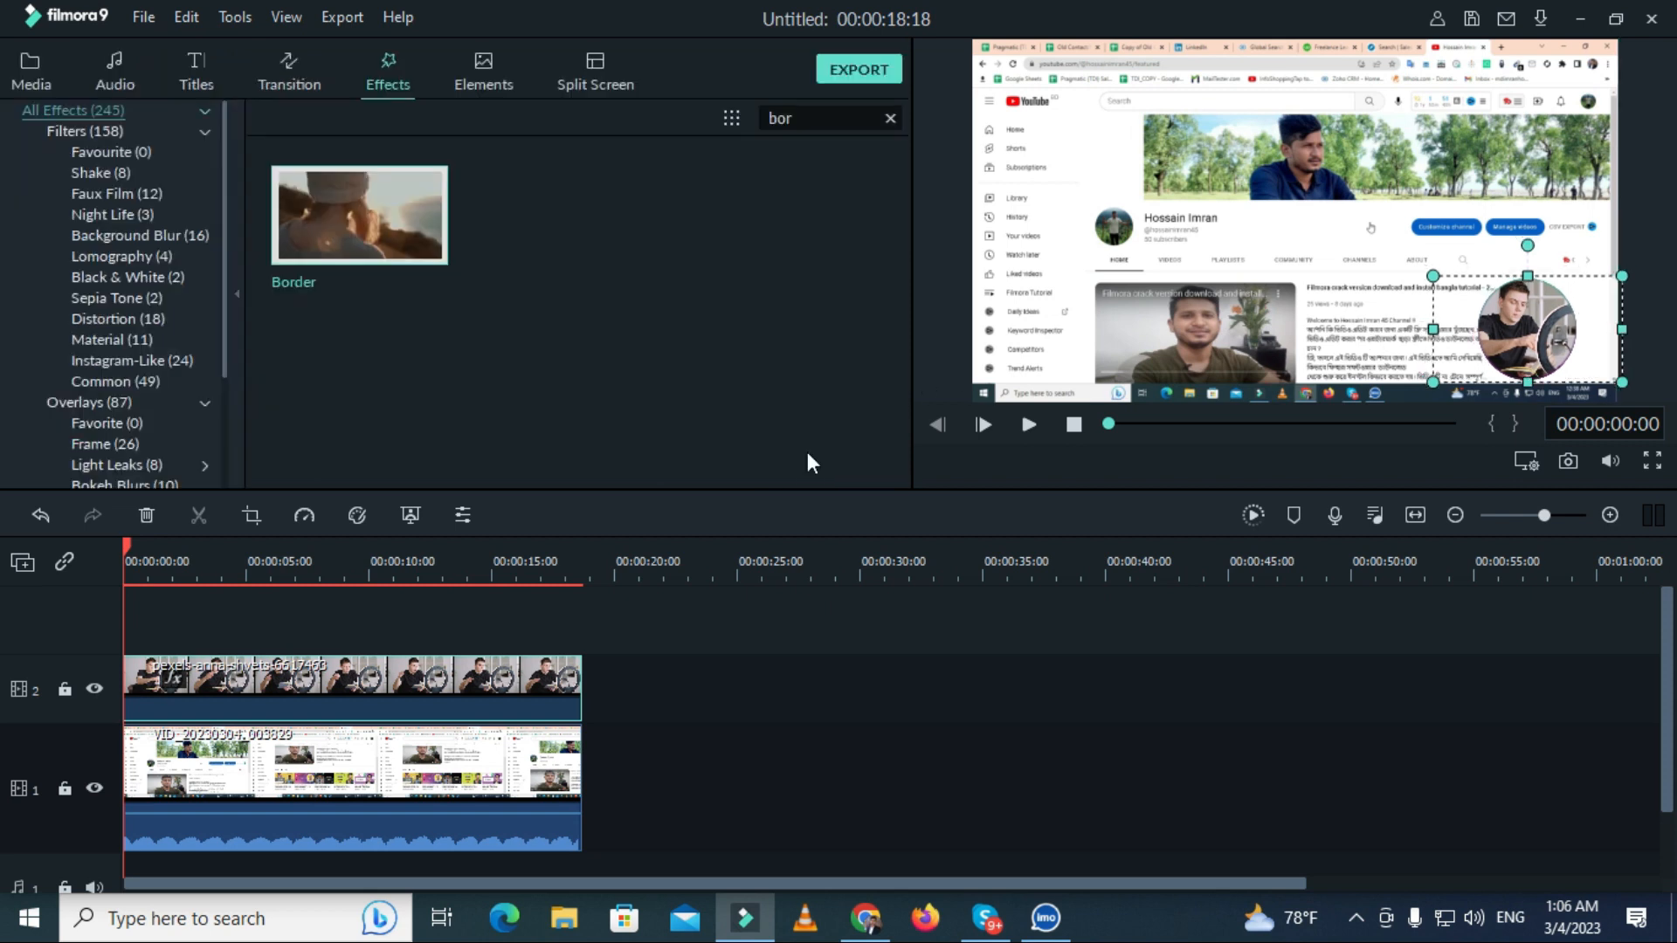
click(1029, 425)
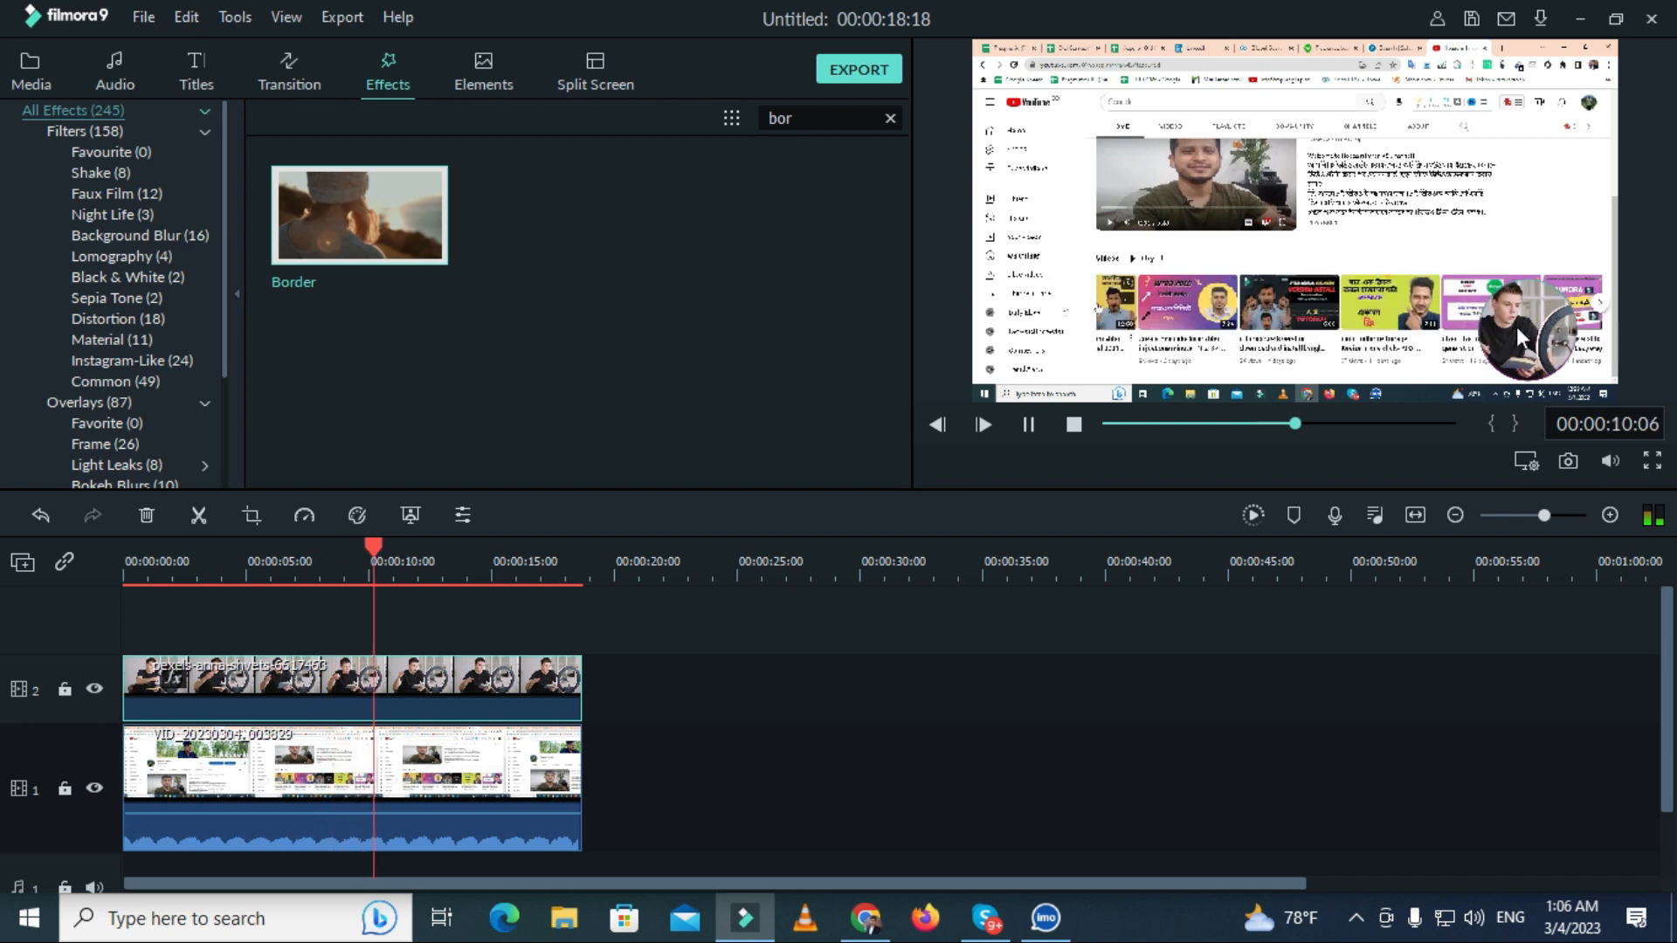
click(1031, 427)
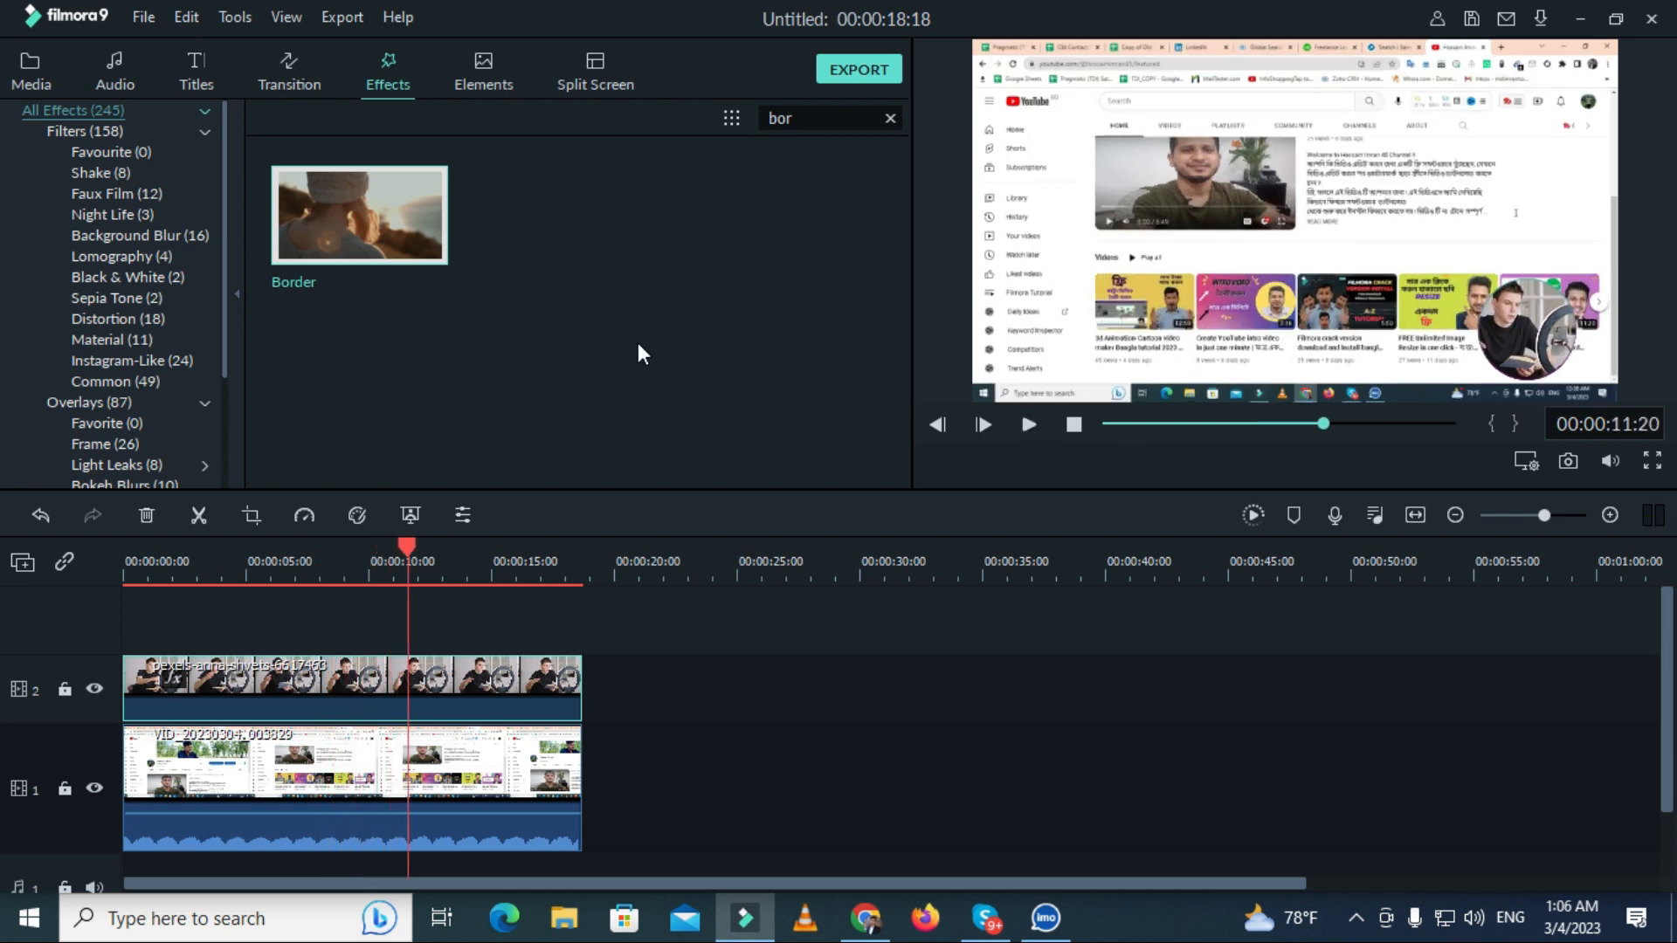